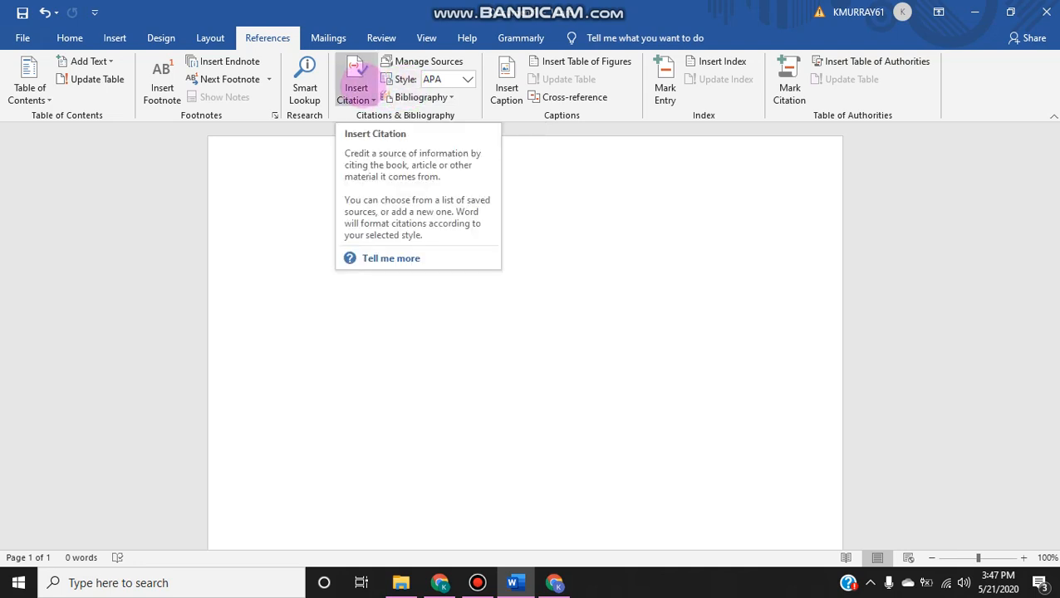
Step: Start a new journal article source for a citation, and switch to Chrome to open the SAGE article's citation tools
{"action": "left_click", "coordinate": [355, 88]}
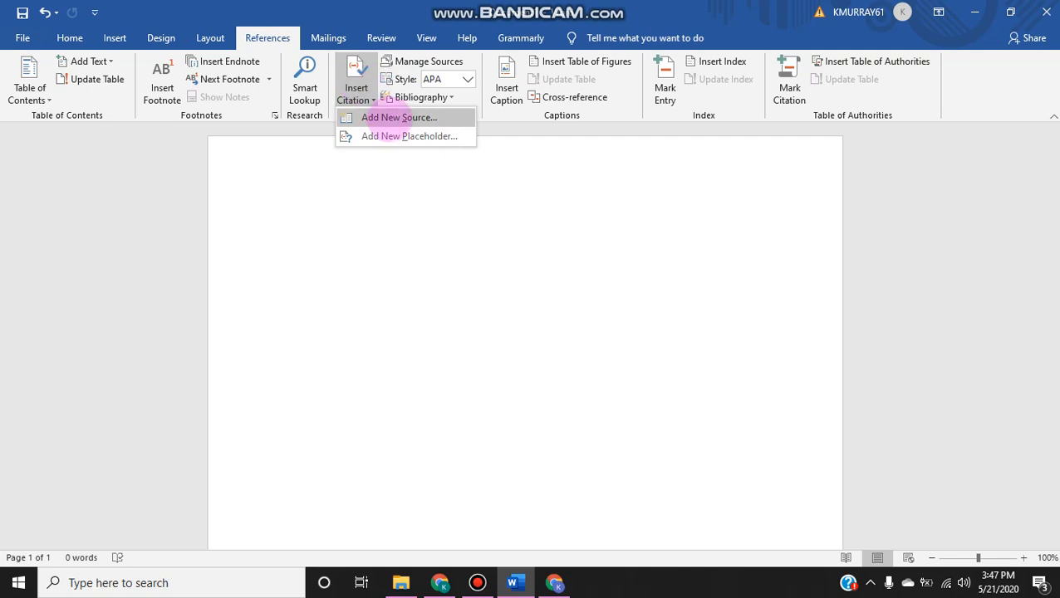
{"action": "left_click", "coordinate": [392, 113]}
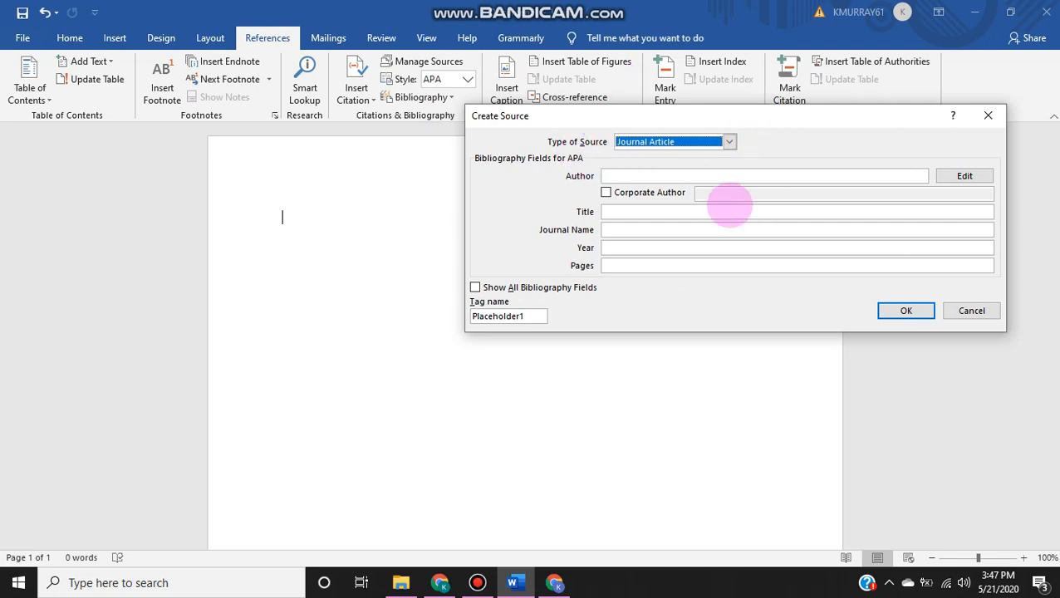
{"action": "left_click", "coordinate": [554, 582]}
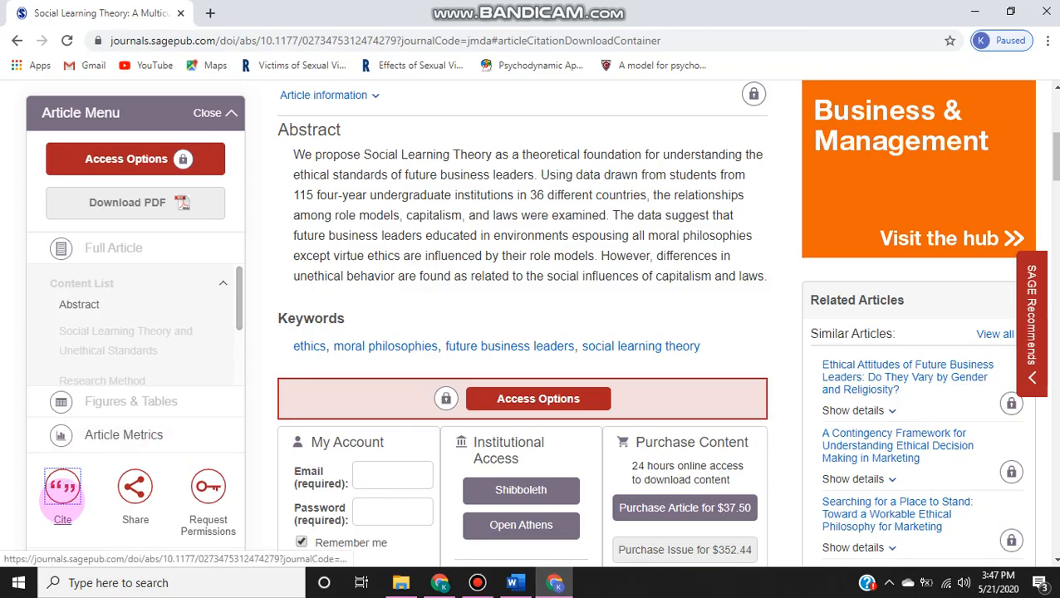
{"action": "left_click", "coordinate": [62, 487]}
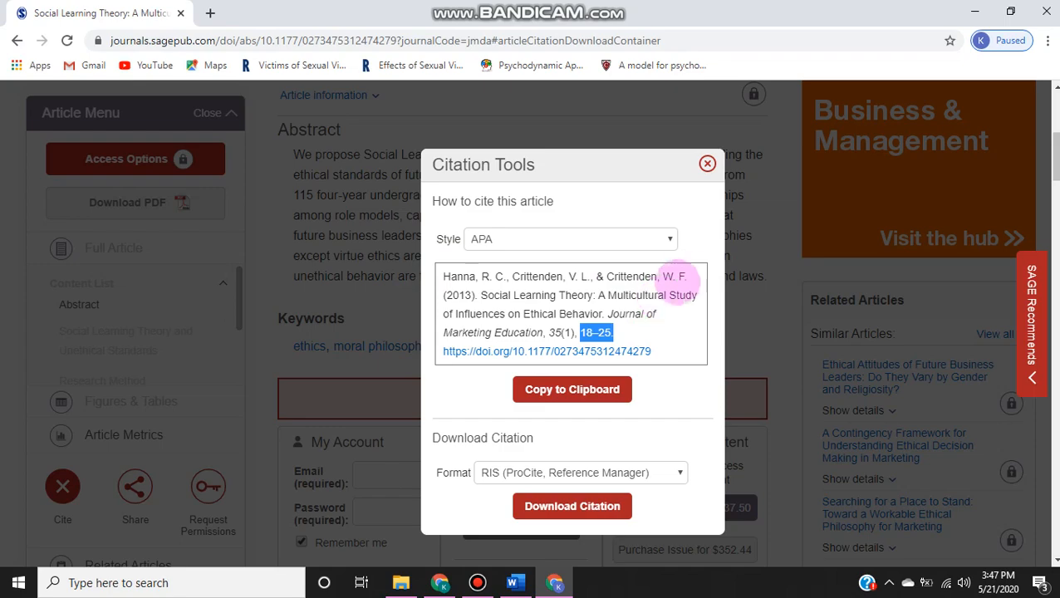
Step: Copy the authors' names from the article's APA citation and paste them into the Author field of the new source in Word
{"action": "left_click", "coordinate": [679, 279]}
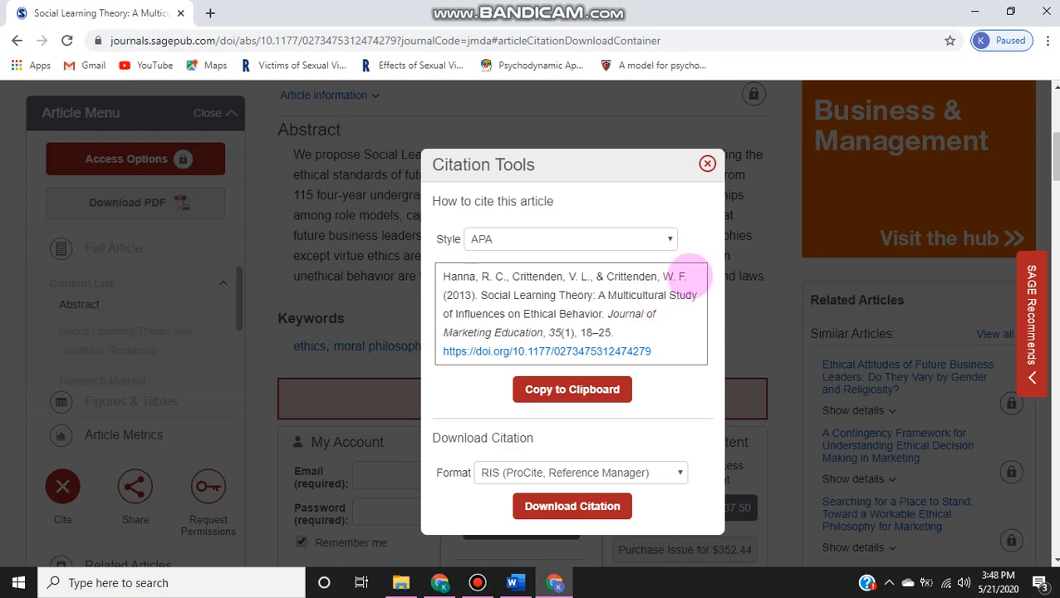
{"action": "left_click_drag", "start_coordinate": [683, 281], "coordinate": [443, 281]}
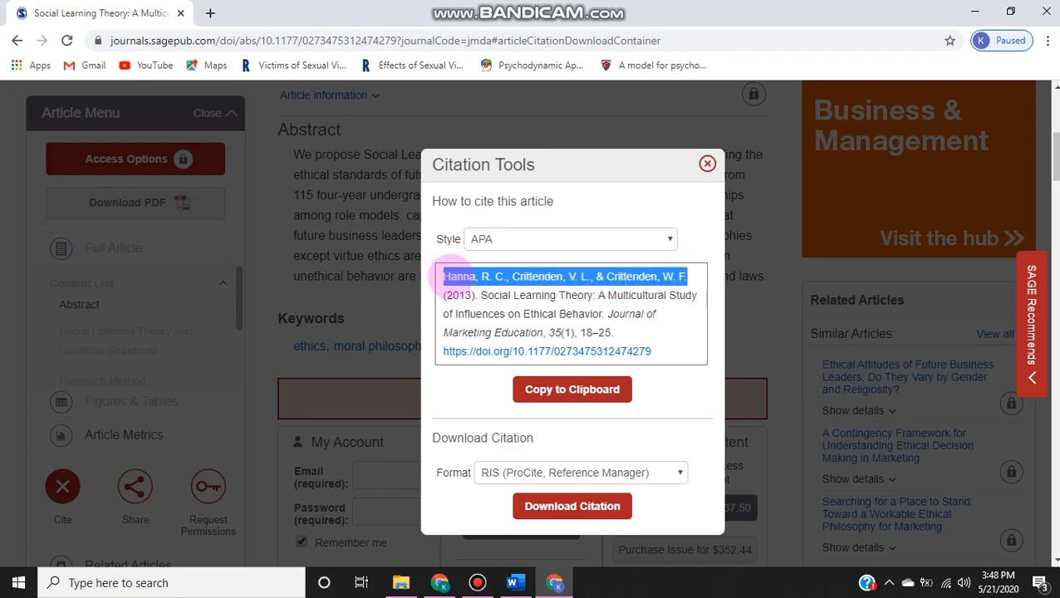
{"action": "right_click", "coordinate": [444, 279]}
{"action": "left_click", "coordinate": [455, 288]}
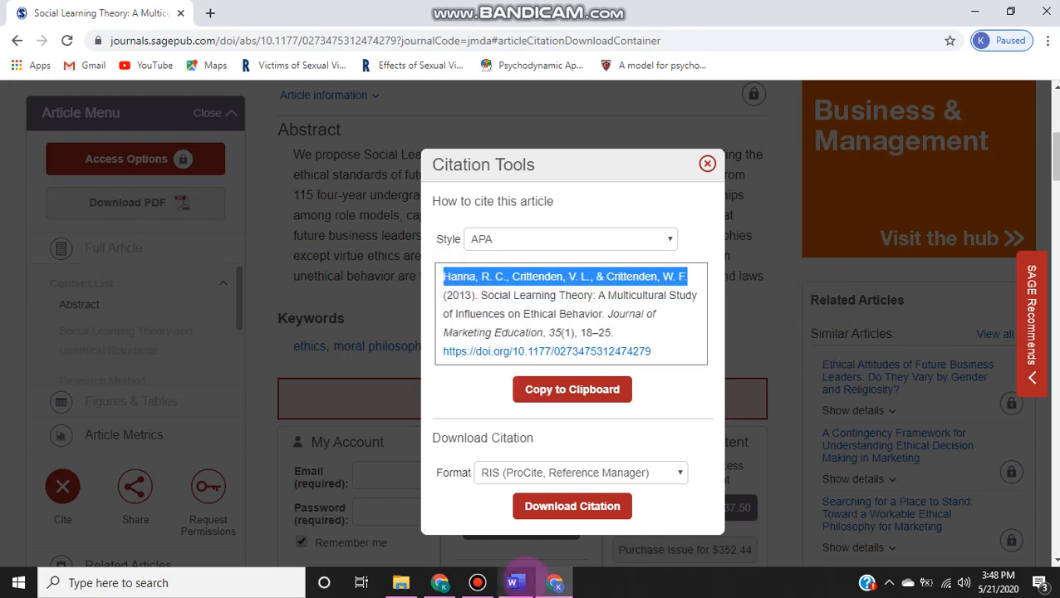
{"action": "left_click", "coordinate": [512, 582]}
{"action": "left_click", "coordinate": [643, 176]}
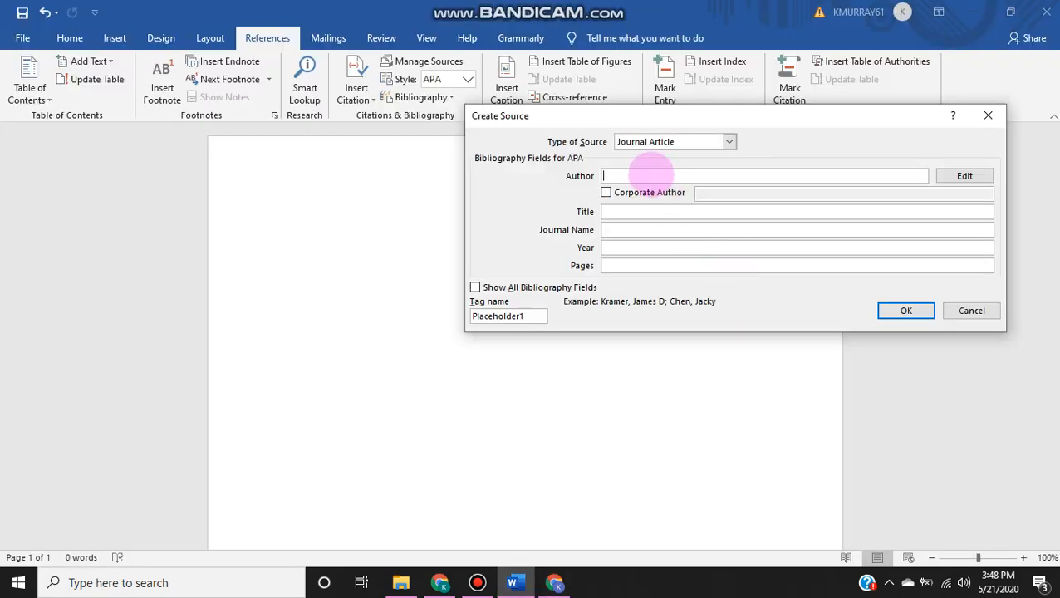
{"action": "right_click", "coordinate": [652, 177]}
{"action": "left_click", "coordinate": [689, 221]}
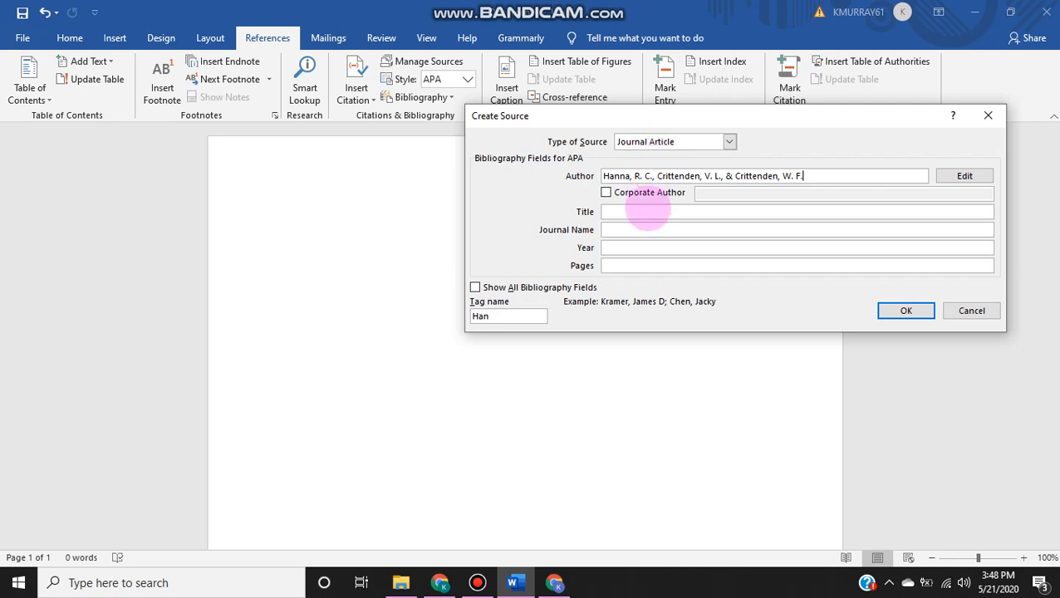
Step: Copy the title "Social Learning Theory: A Multicultural Study of Influences on Ethical Behavior." from the citation in Chrome into the source's Title field in Word
{"action": "left_click", "coordinate": [555, 583]}
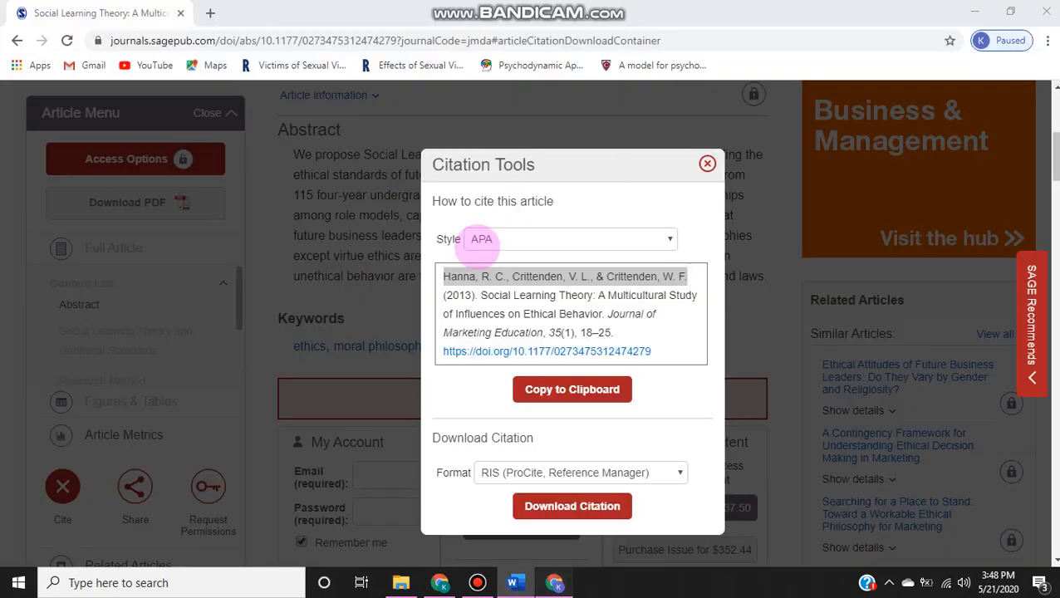
{"action": "left_click", "coordinate": [479, 296]}
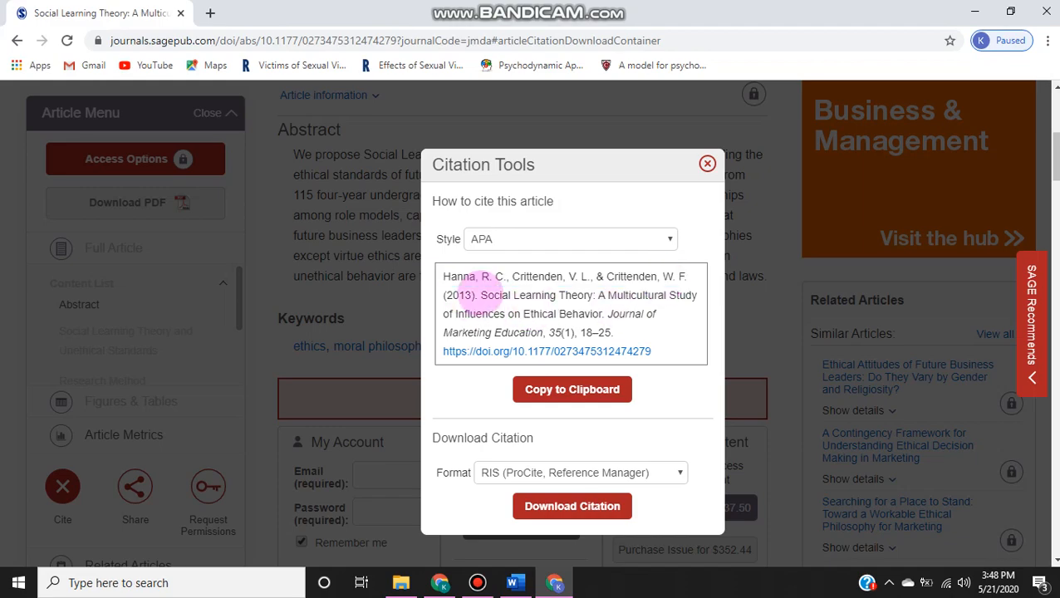
{"action": "left_click_drag", "start_coordinate": [479, 294], "coordinate": [595, 315]}
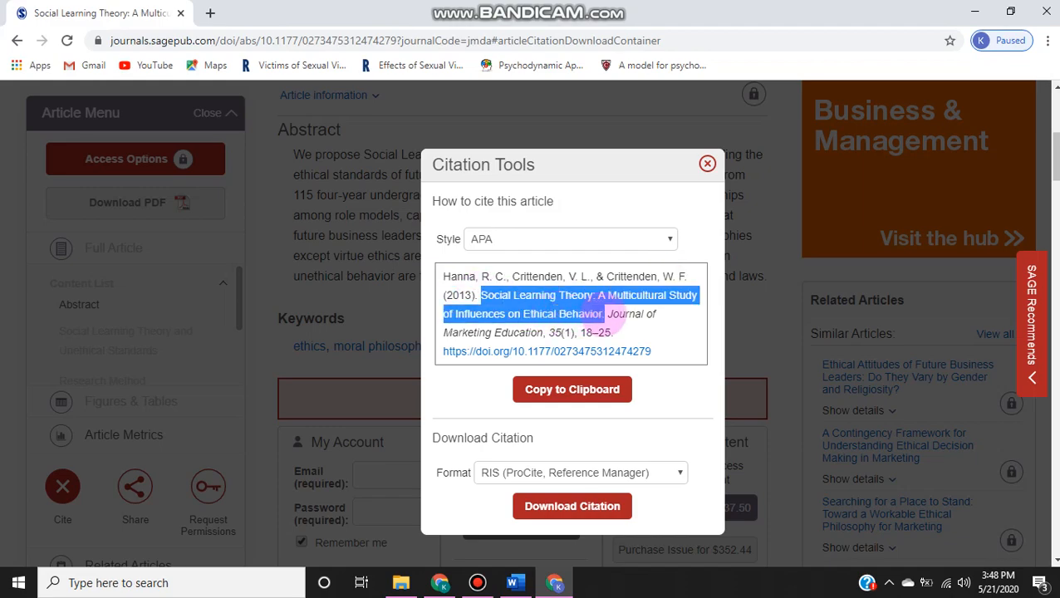
{"action": "right_click", "coordinate": [600, 314]}
{"action": "left_click", "coordinate": [621, 324]}
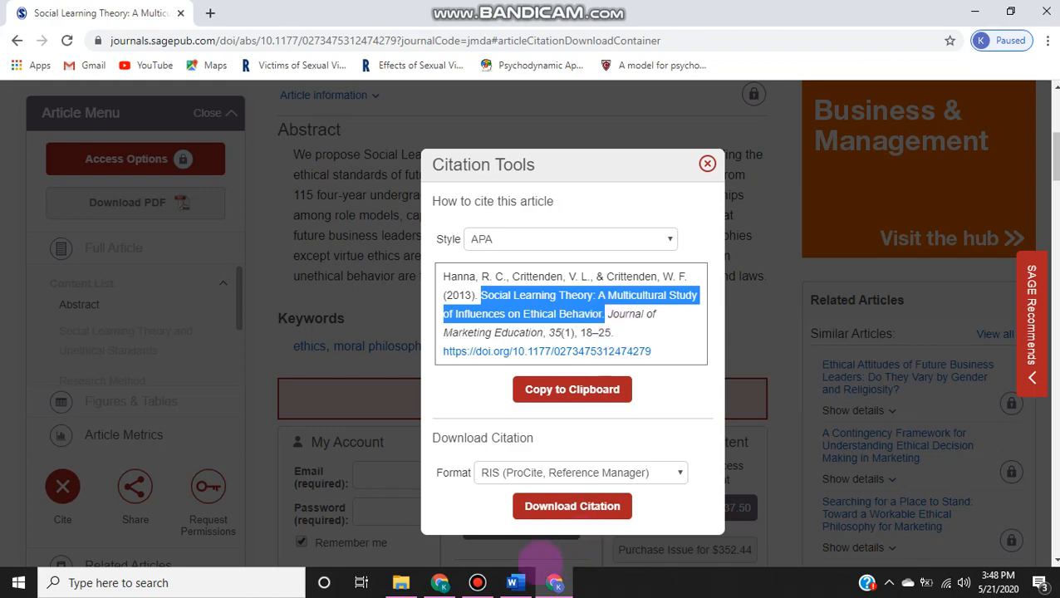
{"action": "left_click", "coordinate": [515, 583]}
{"action": "right_click", "coordinate": [664, 214]}
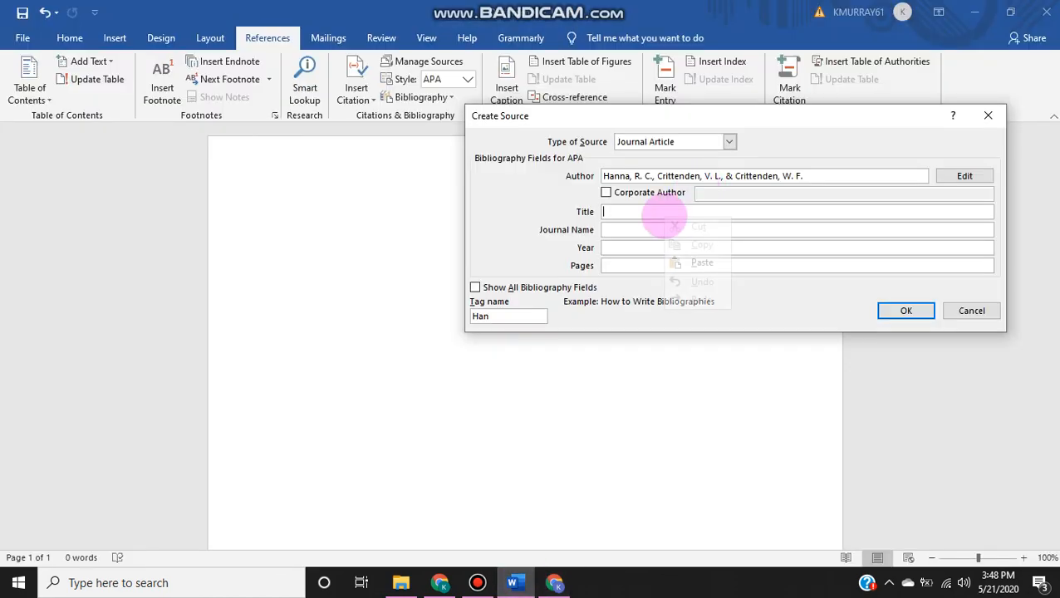
{"action": "left_click", "coordinate": [701, 262]}
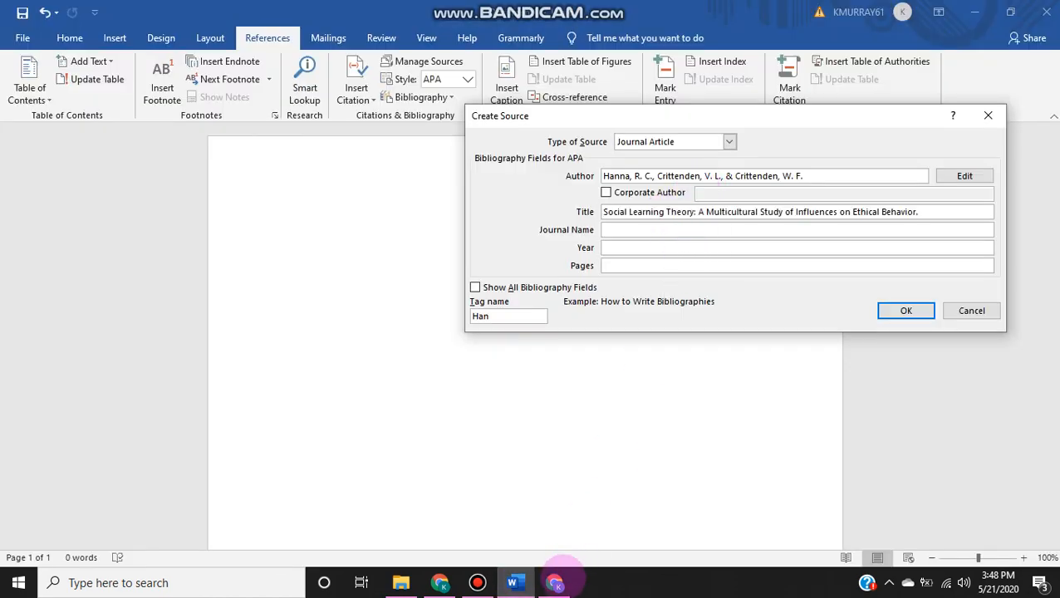
Step: Copy "Journal of Marketing Education" from the citation in Chrome into the source's Journal Name field in Word
{"action": "left_click", "coordinate": [555, 583]}
{"action": "left_click_drag", "start_coordinate": [608, 314], "coordinate": [544, 332]}
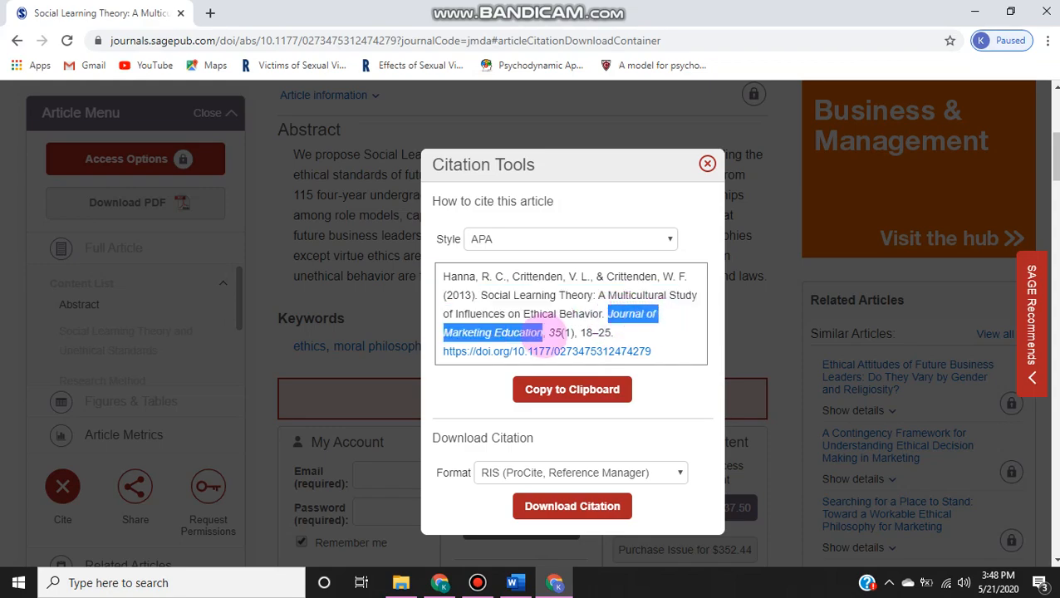
{"action": "right_click", "coordinate": [535, 331]}
{"action": "left_click", "coordinate": [547, 340]}
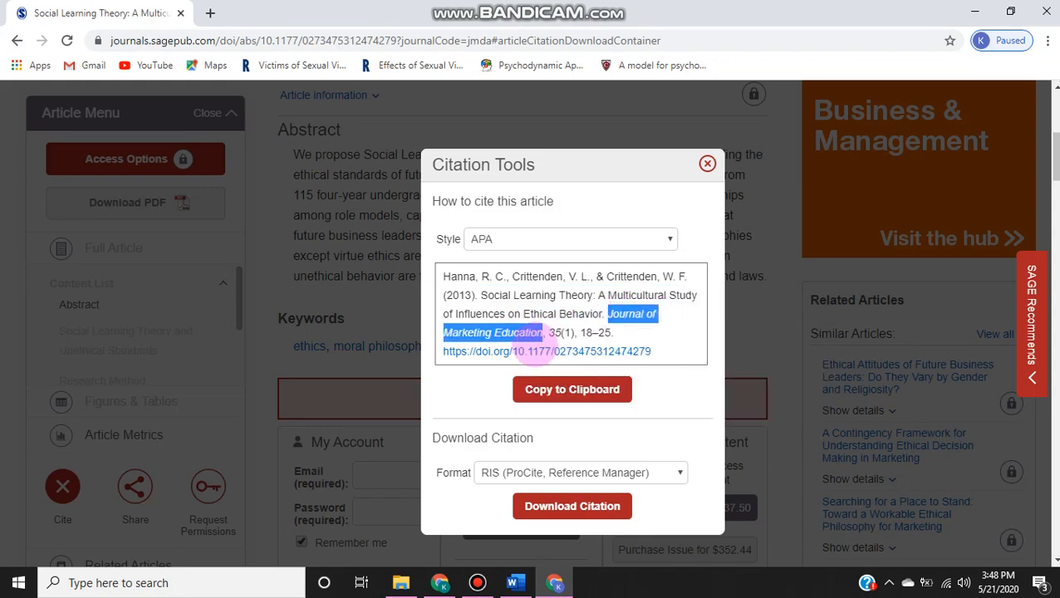
{"action": "left_click", "coordinate": [516, 582]}
{"action": "left_click", "coordinate": [629, 230]}
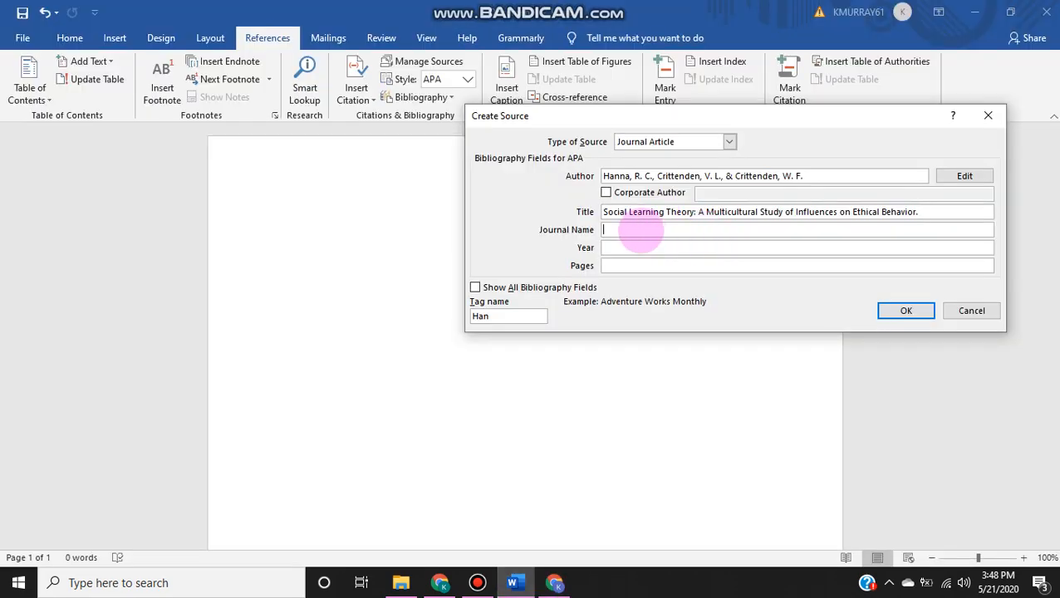
{"action": "right_click", "coordinate": [642, 234]}
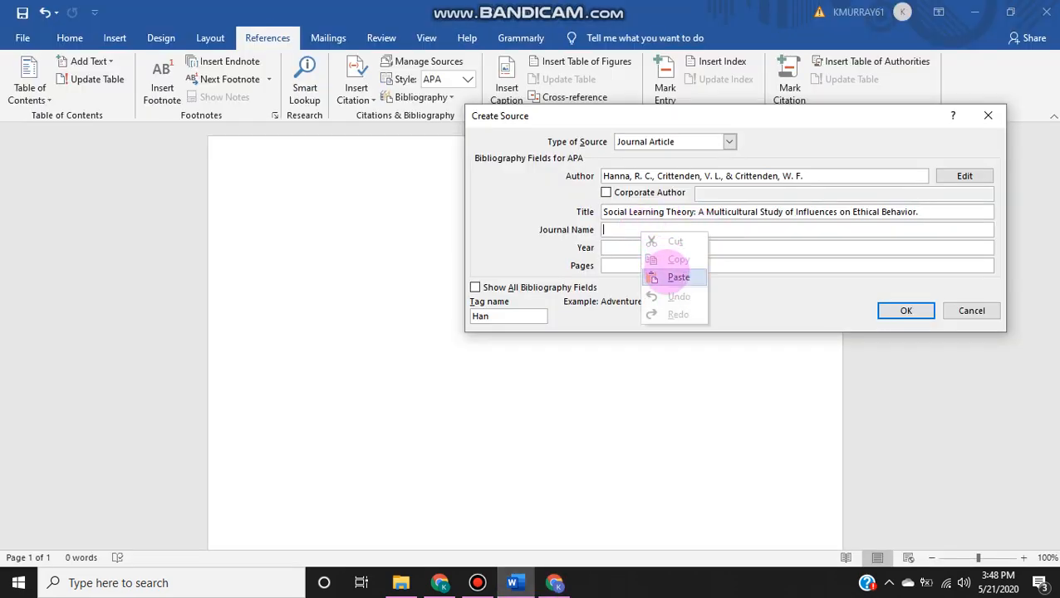
{"action": "left_click", "coordinate": [679, 277]}
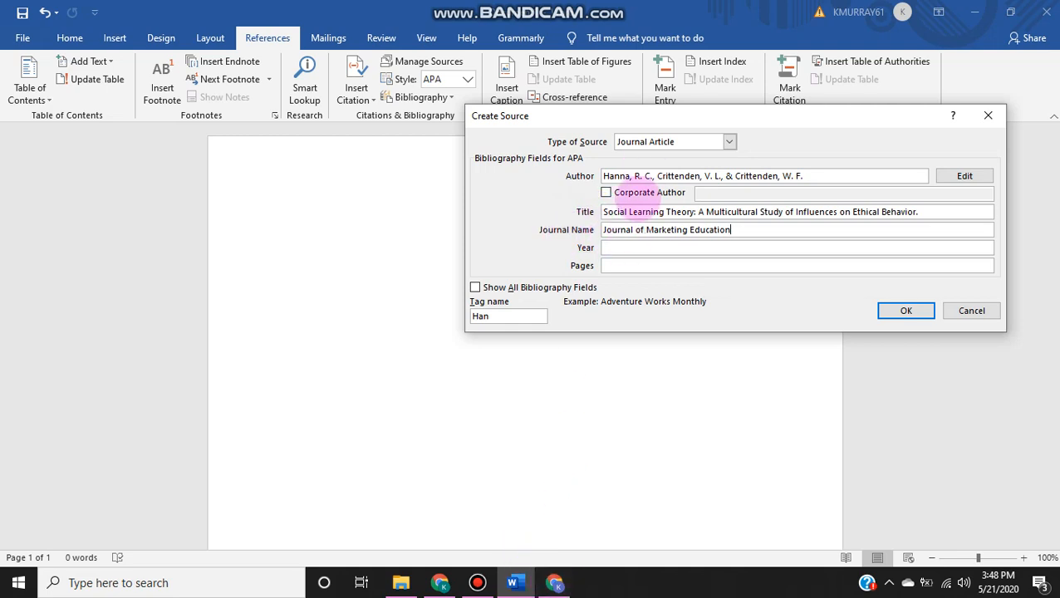
Step: Set the source's publication year to 2013
{"action": "left_click", "coordinate": [628, 247]}
{"action": "type", "text": "20"}
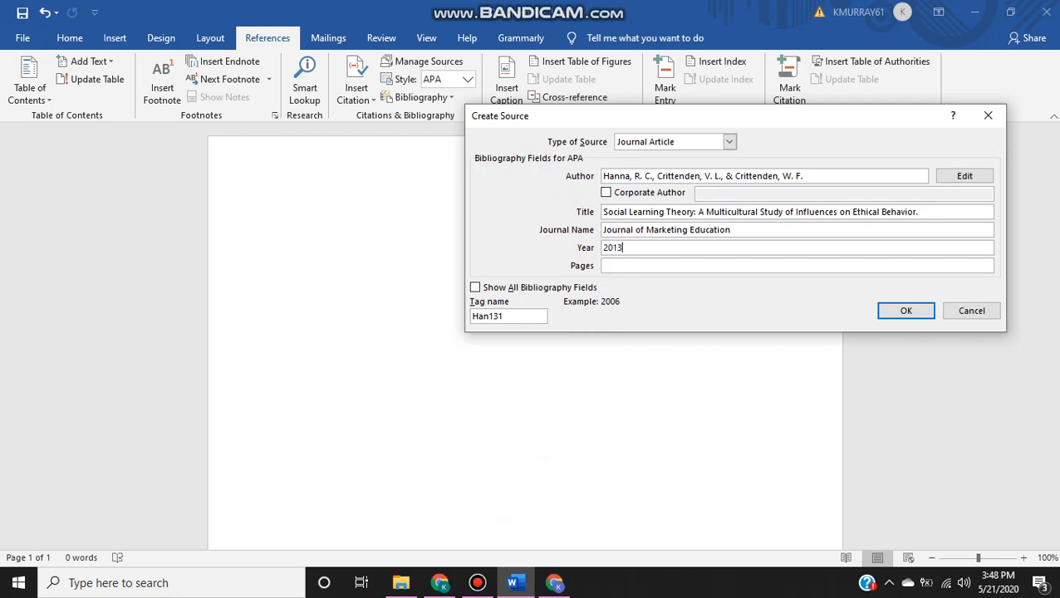
{"action": "type", "text": "13"}
Step: Copy the page range 18–25 from the citation in Chrome into the source's Pages field in Word, and insert the completed citation
{"action": "left_click", "coordinate": [554, 582]}
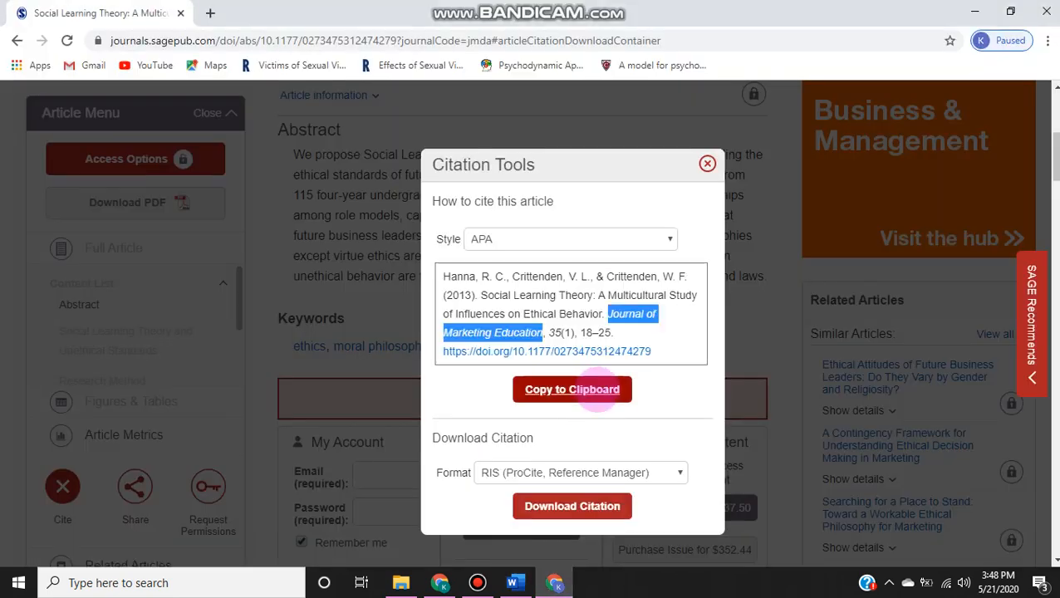
{"action": "left_click", "coordinate": [631, 334]}
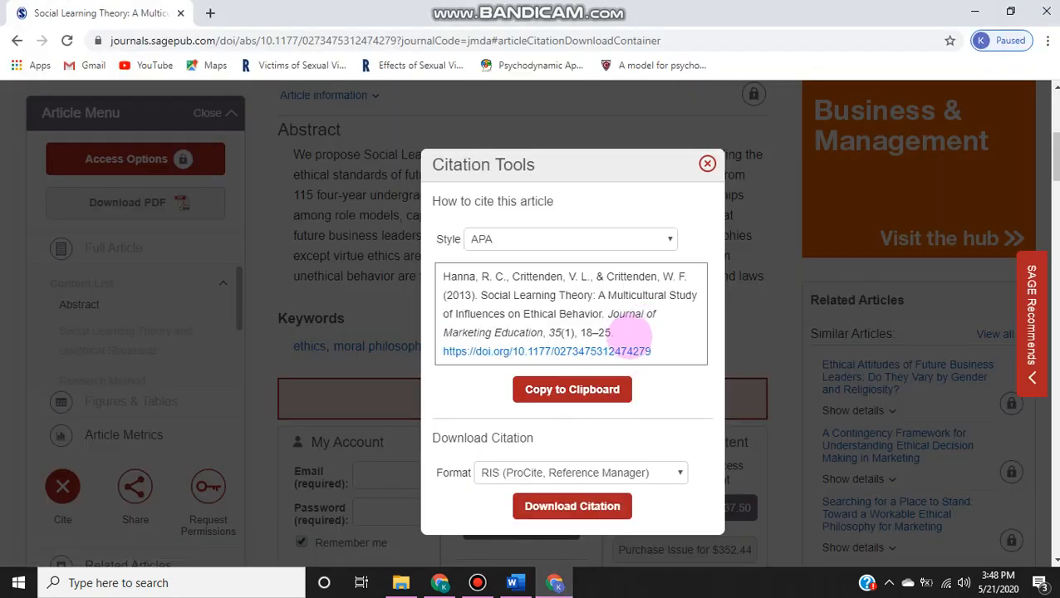
{"action": "left_click_drag", "start_coordinate": [614, 332], "coordinate": [579, 331]}
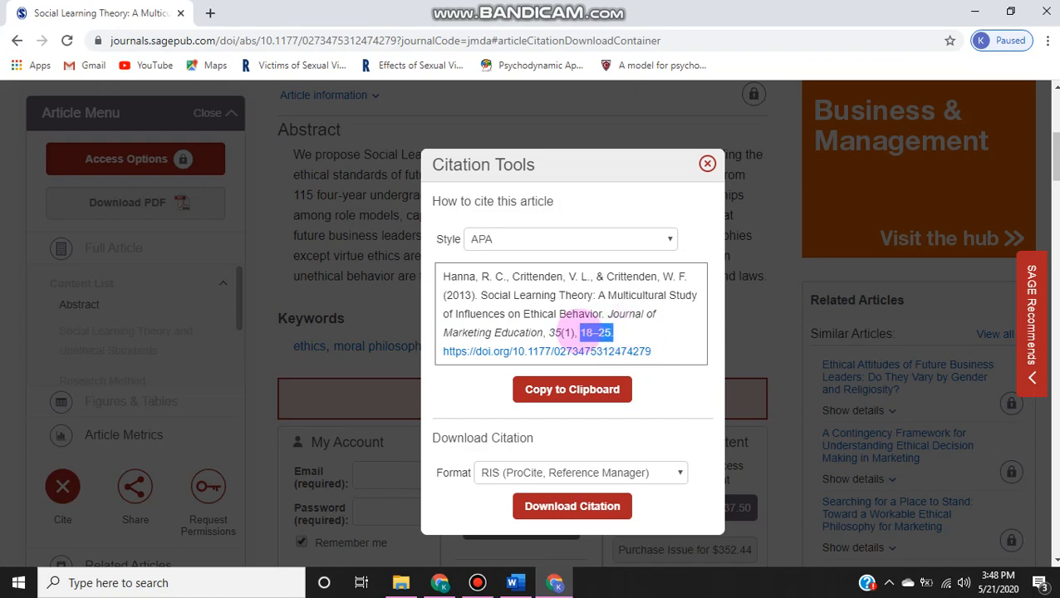
{"action": "right_click", "coordinate": [591, 332]}
{"action": "left_click", "coordinate": [615, 341]}
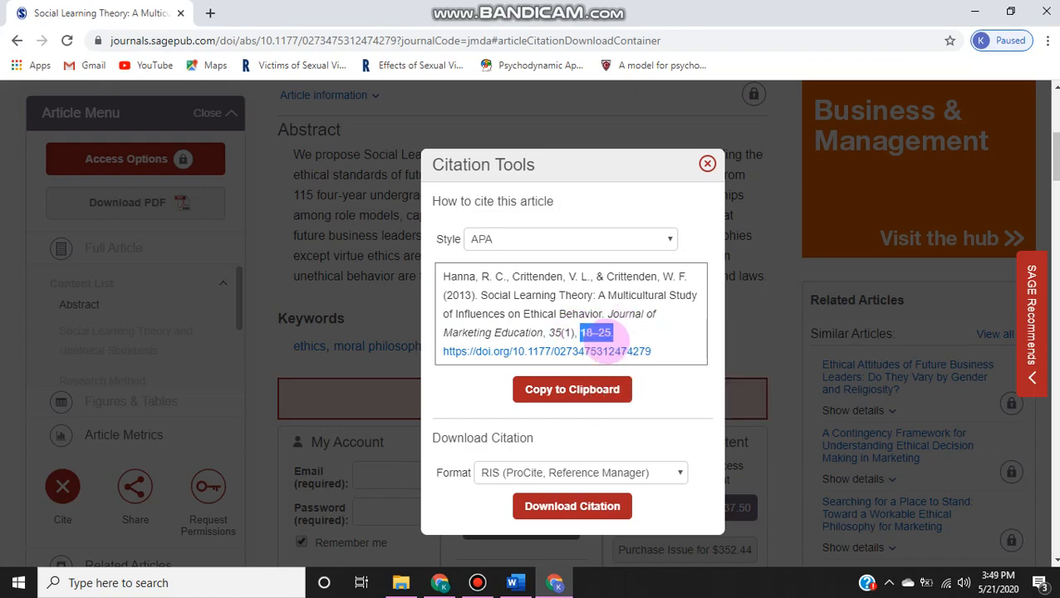
{"action": "left_click", "coordinate": [512, 582]}
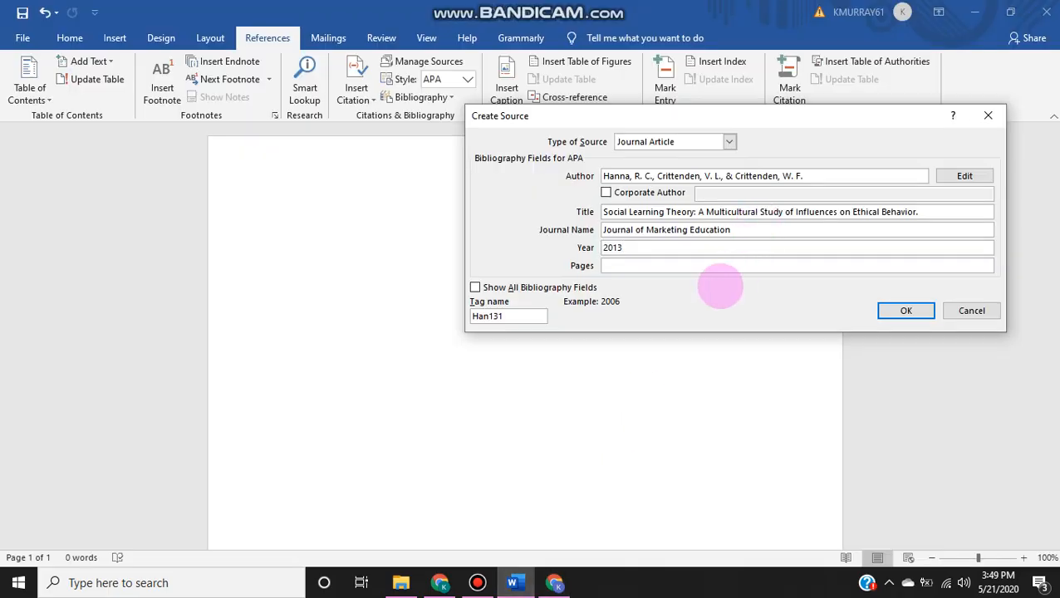
{"action": "left_click", "coordinate": [716, 266]}
{"action": "right_click", "coordinate": [715, 267]}
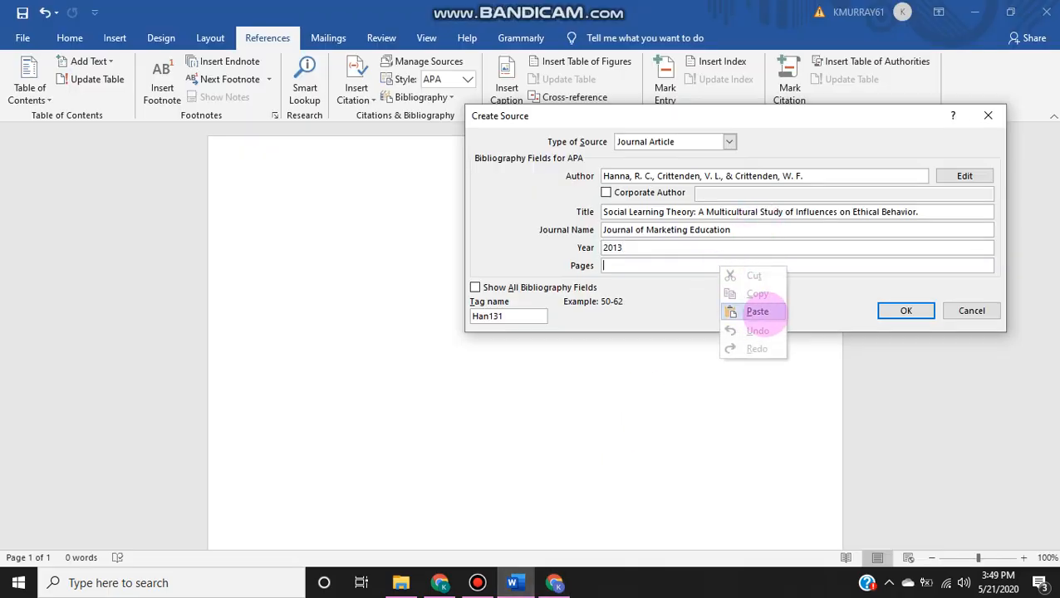
{"action": "left_click", "coordinate": [757, 310]}
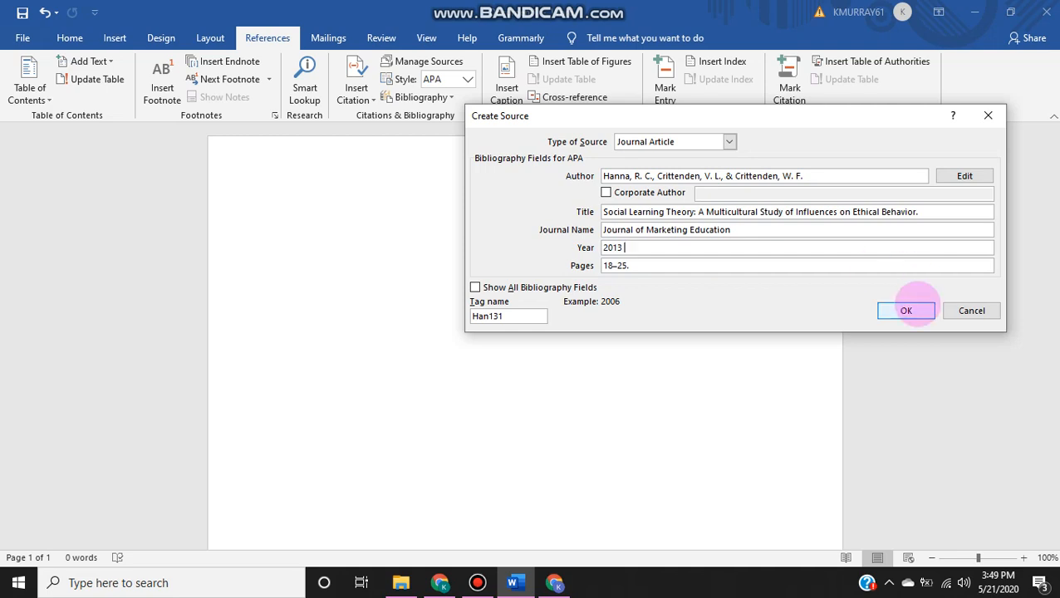
{"action": "left_click", "coordinate": [914, 307]}
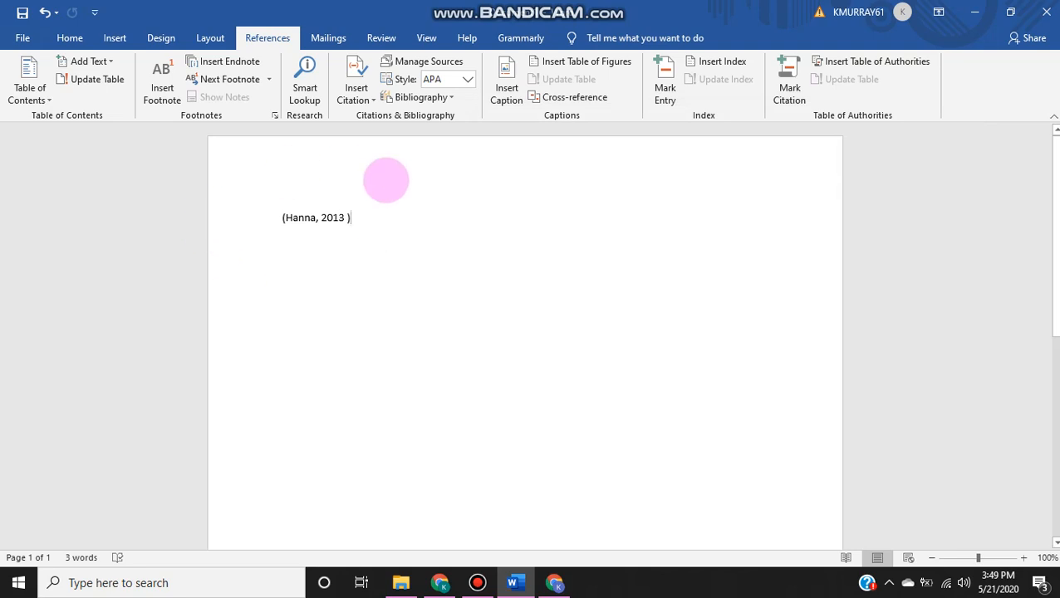
{"action": "left_click", "coordinate": [272, 218]}
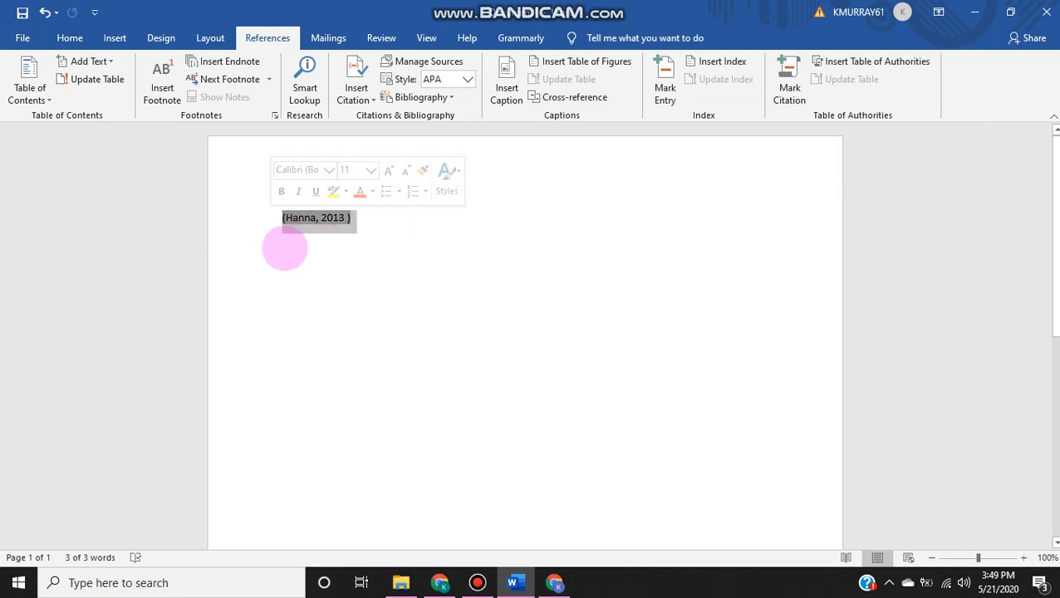
{"action": "left_click", "coordinate": [283, 248]}
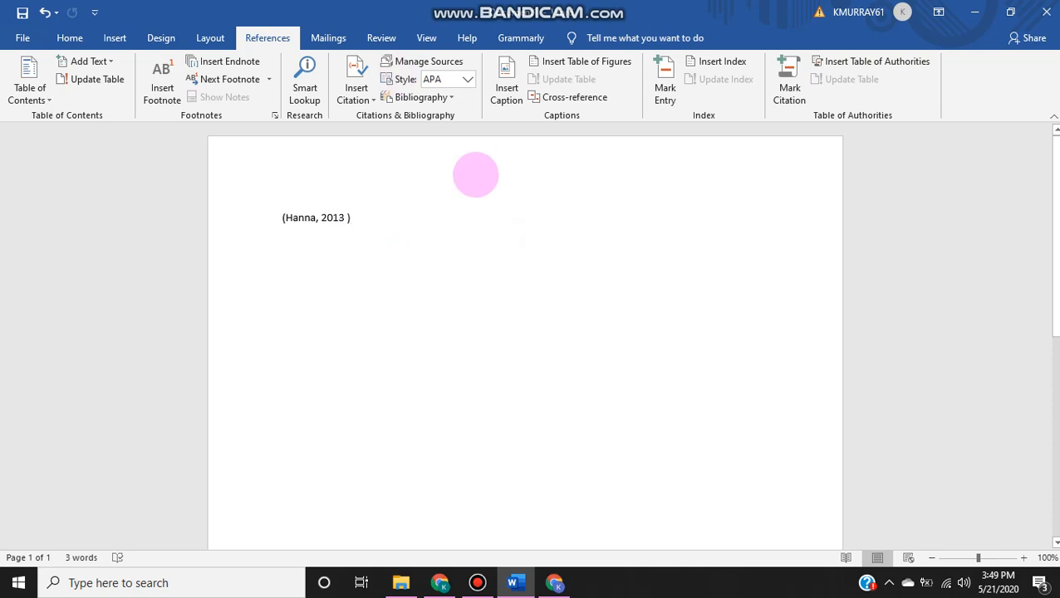
Step: Add blank lines after the in-text citation until the insertion point is on a second page
{"action": "scroll", "coordinate": [969, 233], "scroll_direction": "down", "scroll_amount": 1}
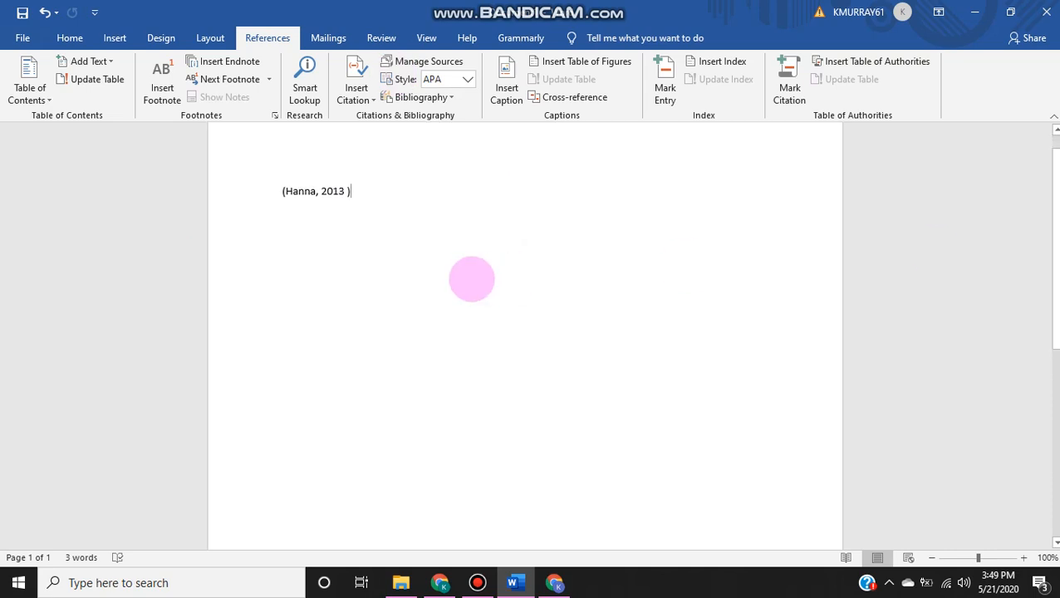
{"action": "key", "text": "Return"}
{"action": "key", "text": "Return"}
{"action": "key", "text": "Return"}
{"action": "key", "text": "Return"}
{"action": "key", "text": "Return"}
{"action": "key", "text": "Return"}
{"action": "key", "text": "Return"}
{"action": "key", "text": "Return"}
{"action": "key", "text": "Return"}
{"action": "key", "text": "Return"}
{"action": "key", "text": "Return"}
{"action": "key", "text": "Return"}
{"action": "key", "text": "Return"}
{"action": "key", "text": "Return"}
{"action": "key", "text": "Return"}
{"action": "key", "text": "Return"}
{"action": "key", "text": "Return"}
{"action": "key", "text": "Return"}
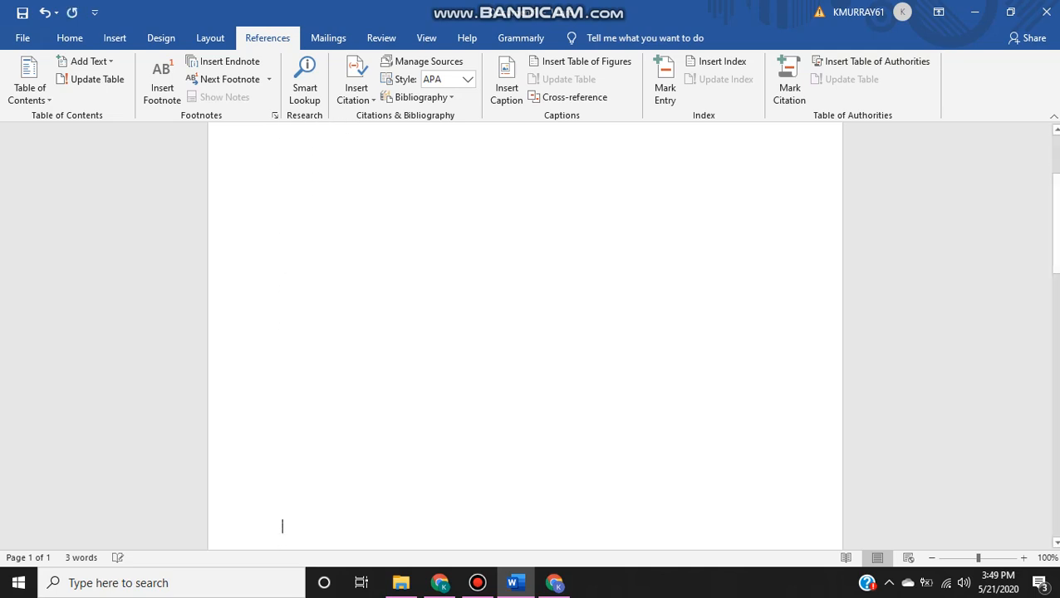
{"action": "key", "text": "Return"}
{"action": "key", "text": "Return"}
{"action": "key", "text": "Return"}
{"action": "key", "text": "Return"}
{"action": "key", "text": "Return"}
{"action": "key", "text": "Return"}
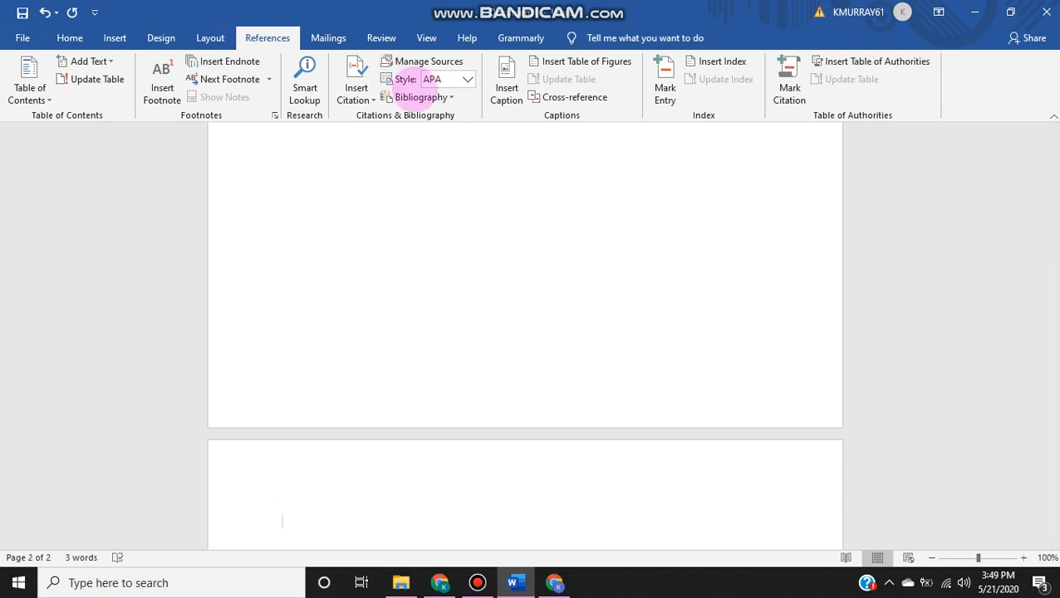
Step: Insert an APA bibliography with the References heading at the insertion point on the second page
{"action": "left_click", "coordinate": [420, 95]}
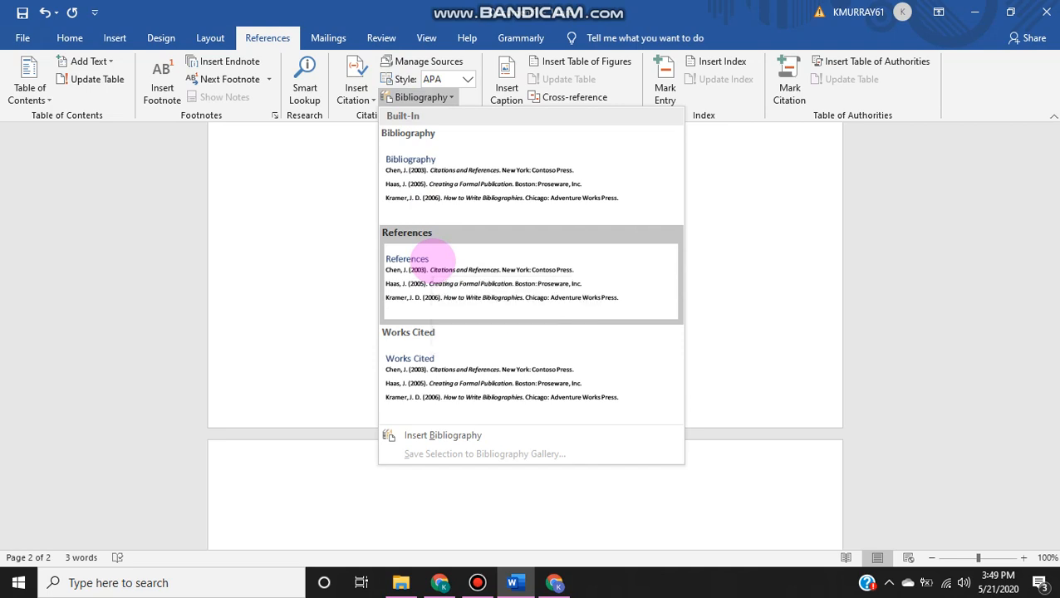
{"action": "left_click", "coordinate": [430, 258]}
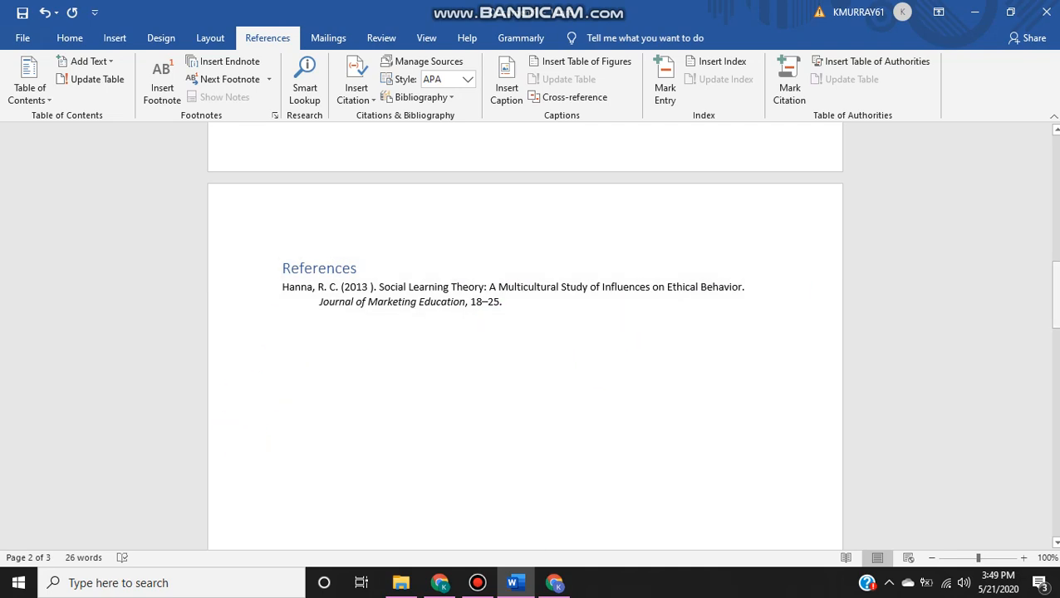
{"action": "left_click_drag", "start_coordinate": [1054, 295], "coordinate": [981, 284]}
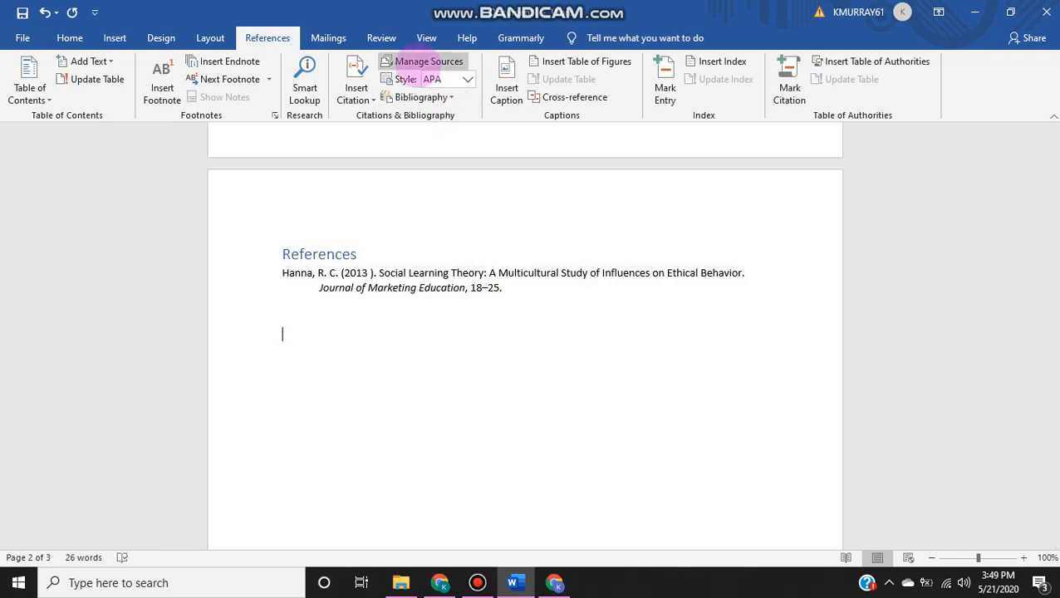
Step: Review the master list in the Source Manager and preview the cited journal article in the current list
{"action": "left_click", "coordinate": [423, 62]}
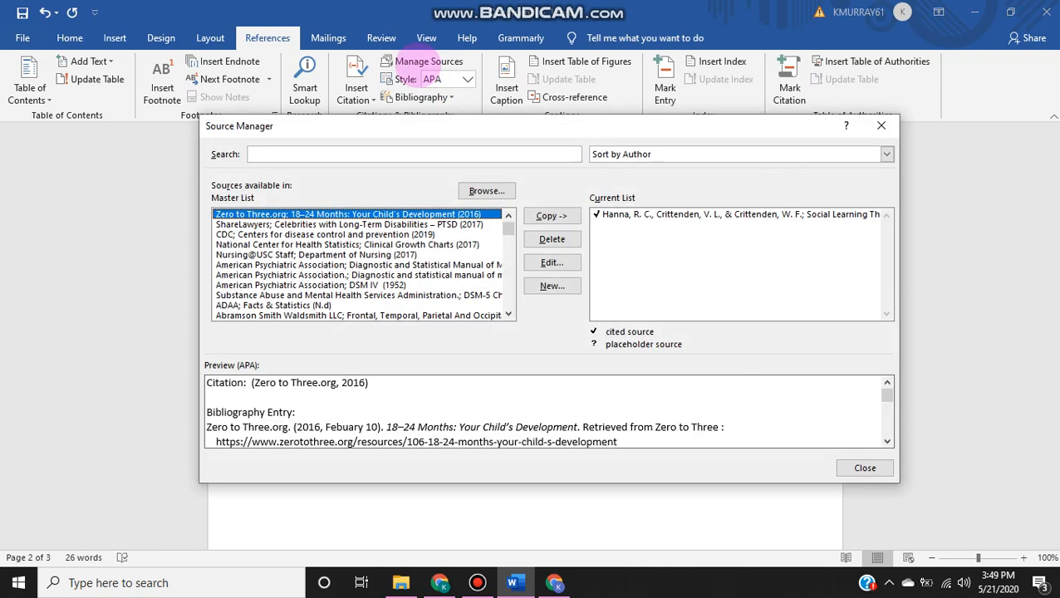
{"action": "left_click_drag", "start_coordinate": [499, 125], "coordinate": [470, 111]}
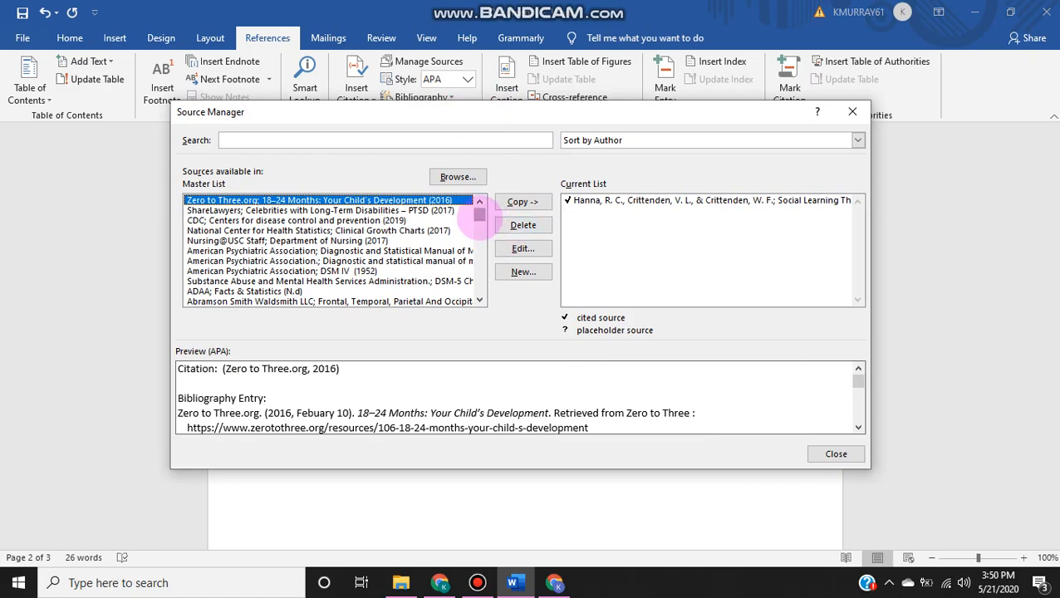
{"action": "mouse_move", "coordinate": [480, 218]}
{"action": "left_mouse_down"}
{"action": "mouse_move", "coordinate": [481, 296]}
{"action": "mouse_move", "coordinate": [485, 209]}
{"action": "left_mouse_up"}
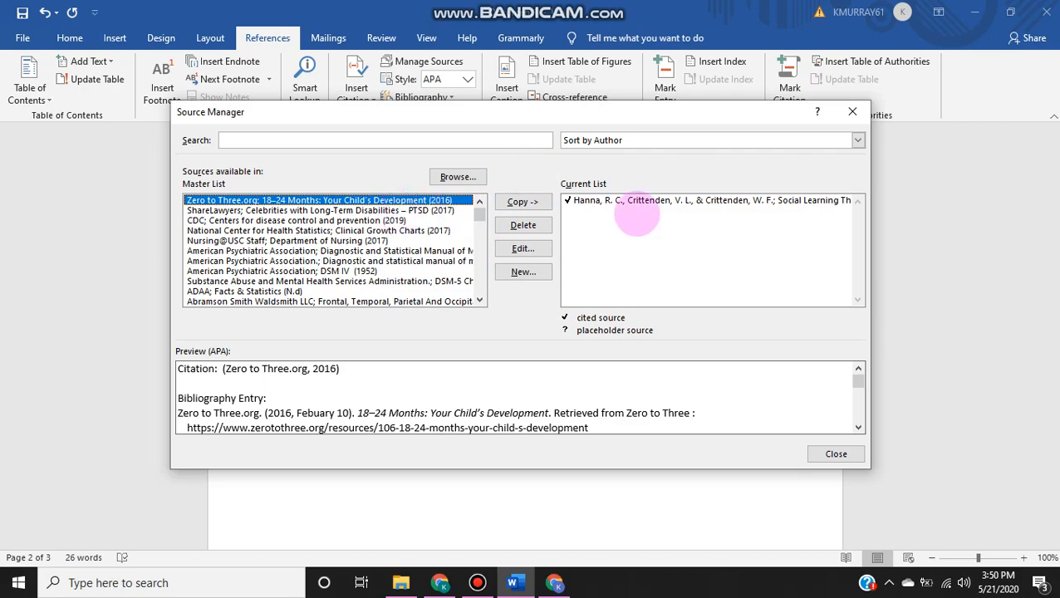
{"action": "left_click", "coordinate": [638, 201]}
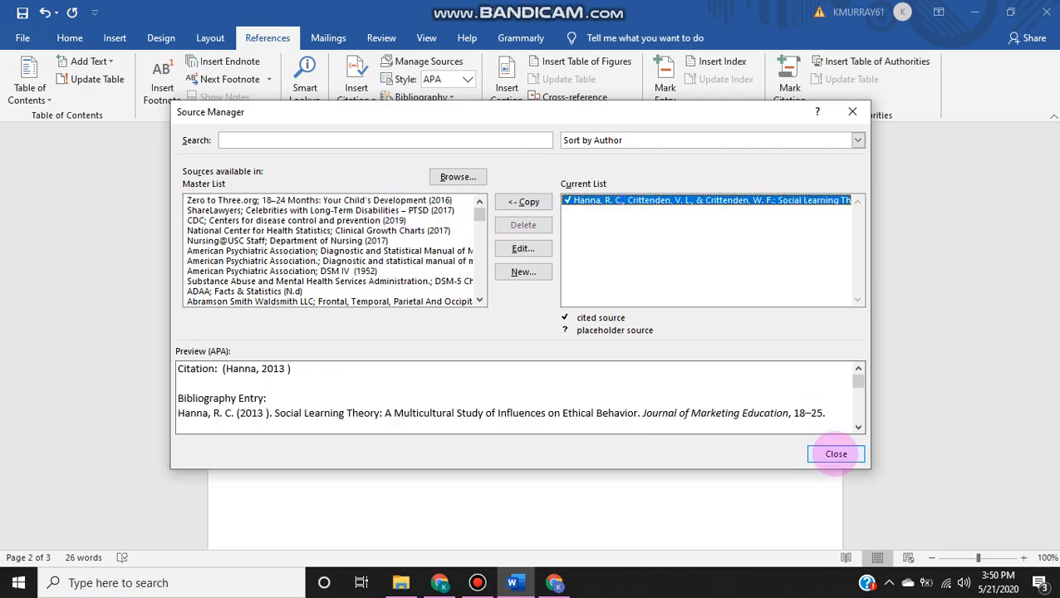
{"action": "left_click", "coordinate": [836, 453]}
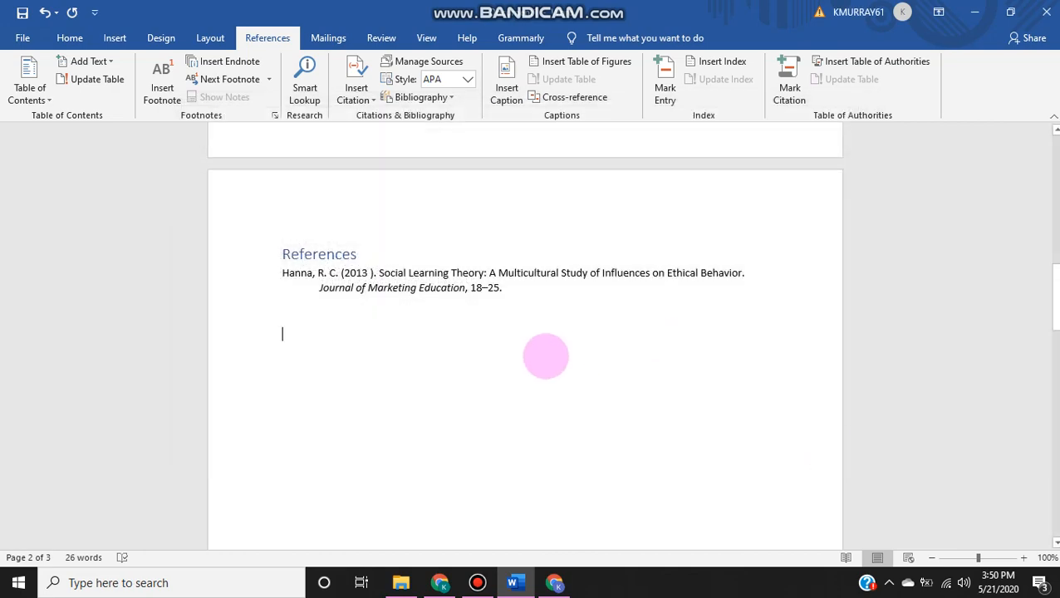
Step: Delete the References list from the second page and the in-text citation from the first page
{"action": "left_click", "coordinate": [275, 241]}
{"action": "key", "text": "Delete"}
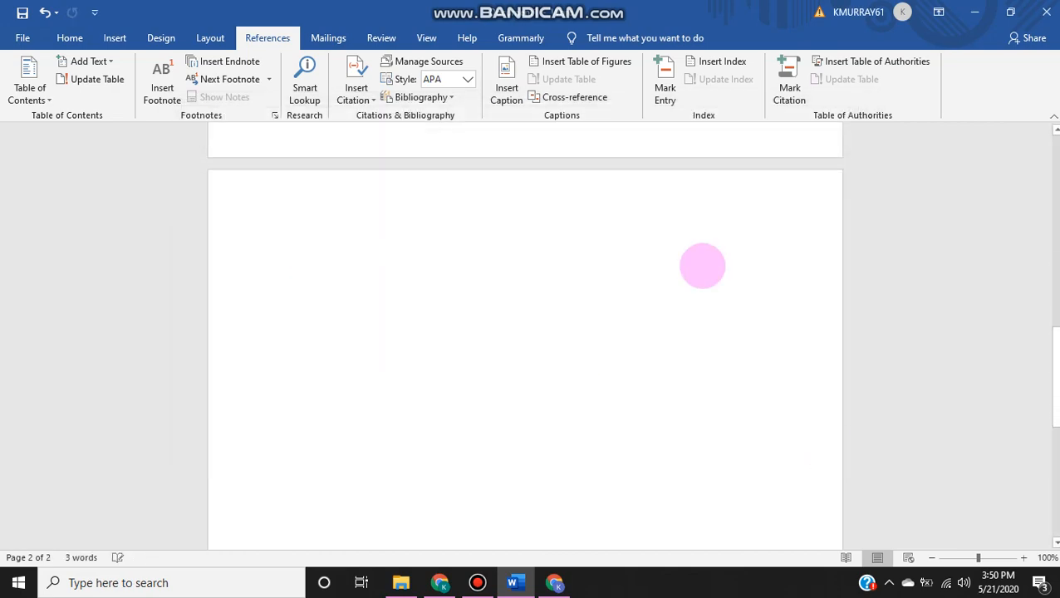
{"action": "left_click_drag", "start_coordinate": [1057, 270], "coordinate": [1046, 141]}
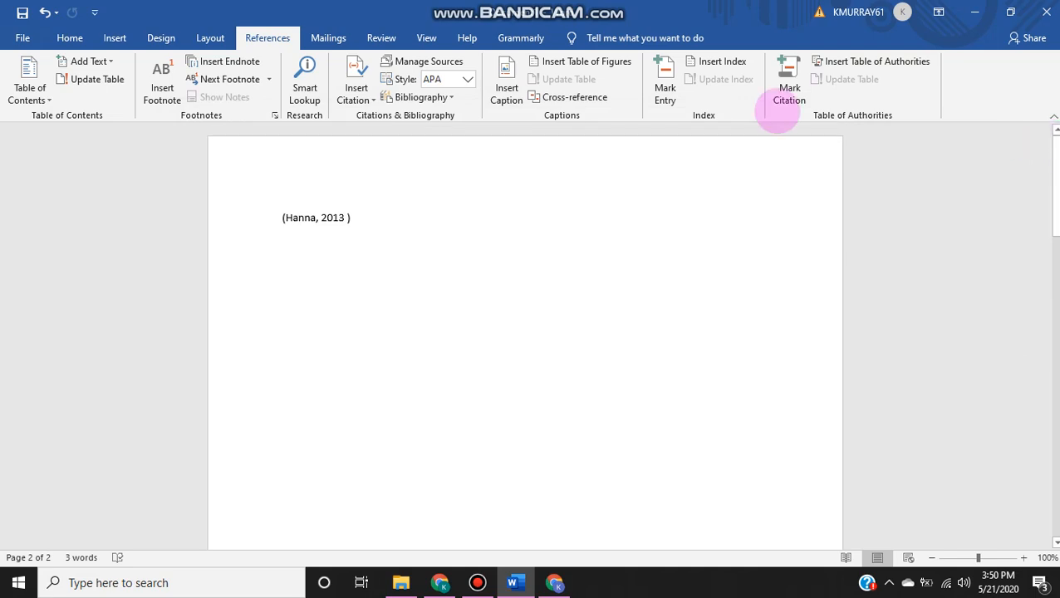
{"action": "left_click_drag", "start_coordinate": [393, 228], "coordinate": [170, 172]}
{"action": "key", "text": "Delete"}
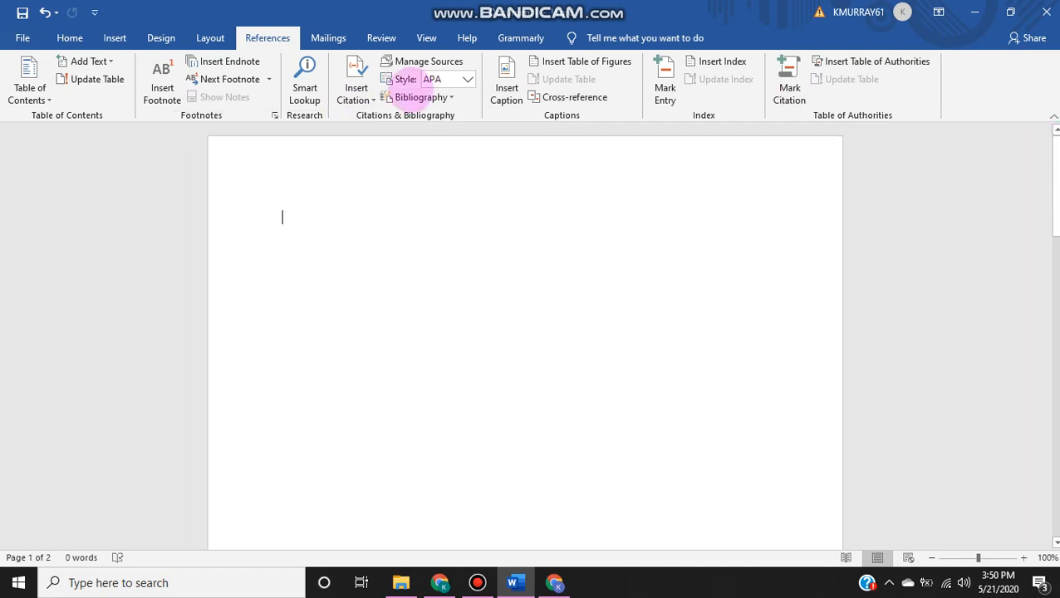
Step: Open the journal article from the Source Manager's current list for editing, check the available source types, and cancel without changes
{"action": "left_click", "coordinate": [420, 97]}
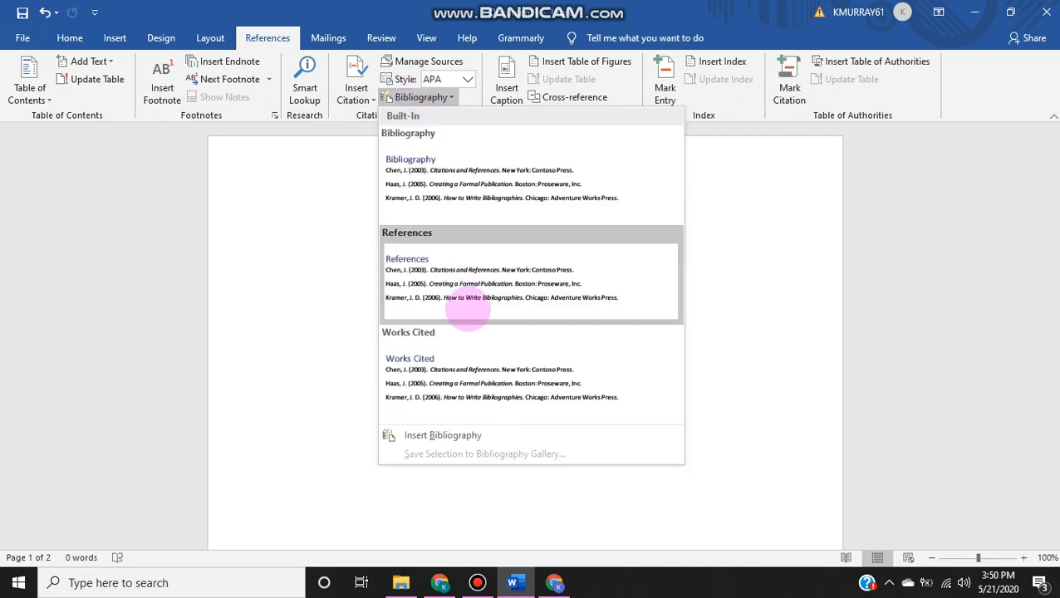
{"action": "left_click", "coordinate": [405, 62]}
{"action": "left_click", "coordinate": [398, 61]}
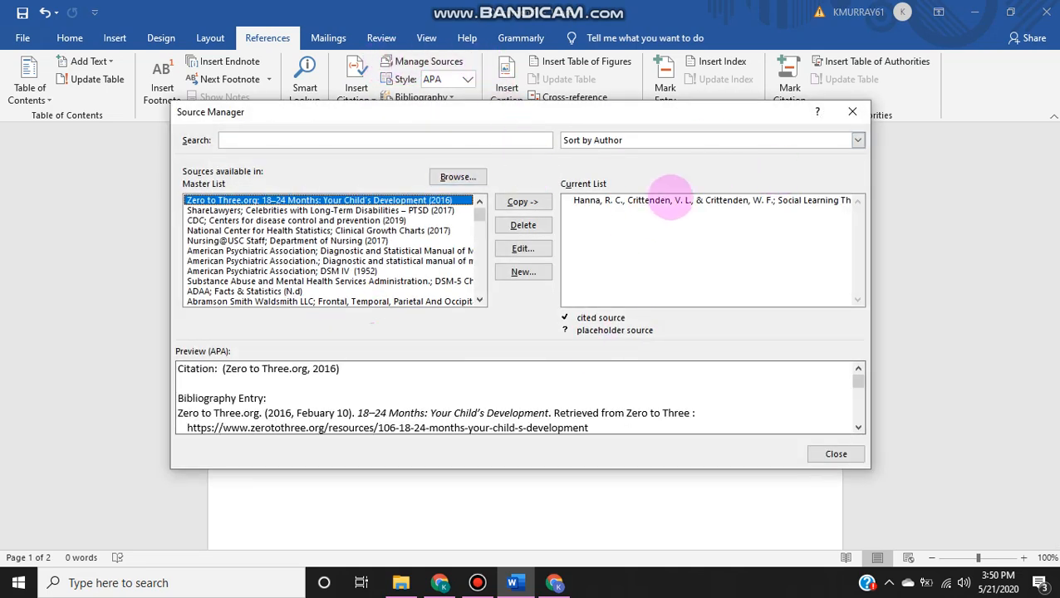
{"action": "left_click", "coordinate": [675, 201]}
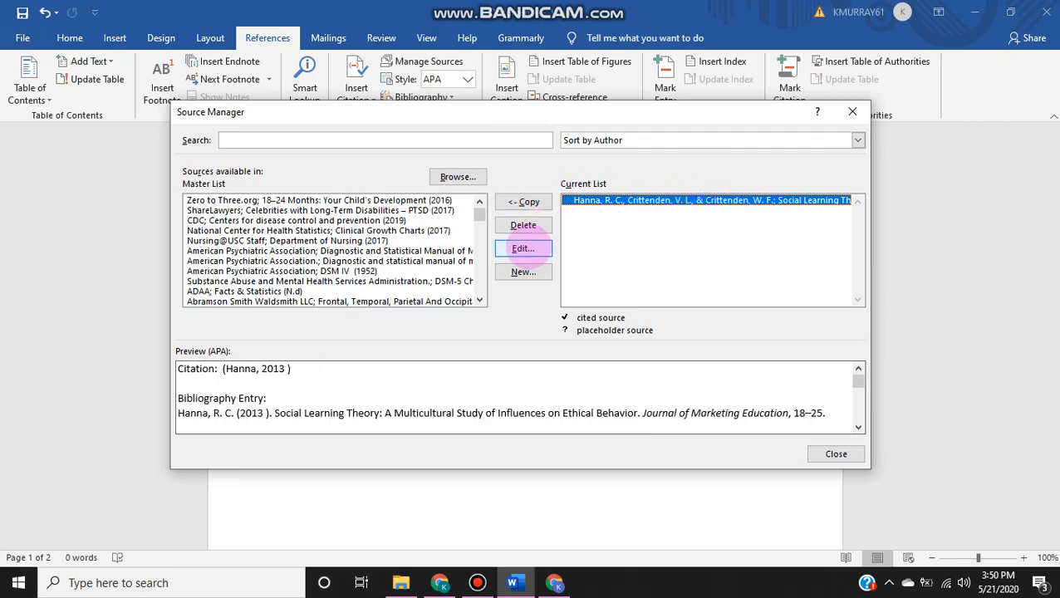
{"action": "left_click", "coordinate": [522, 249]}
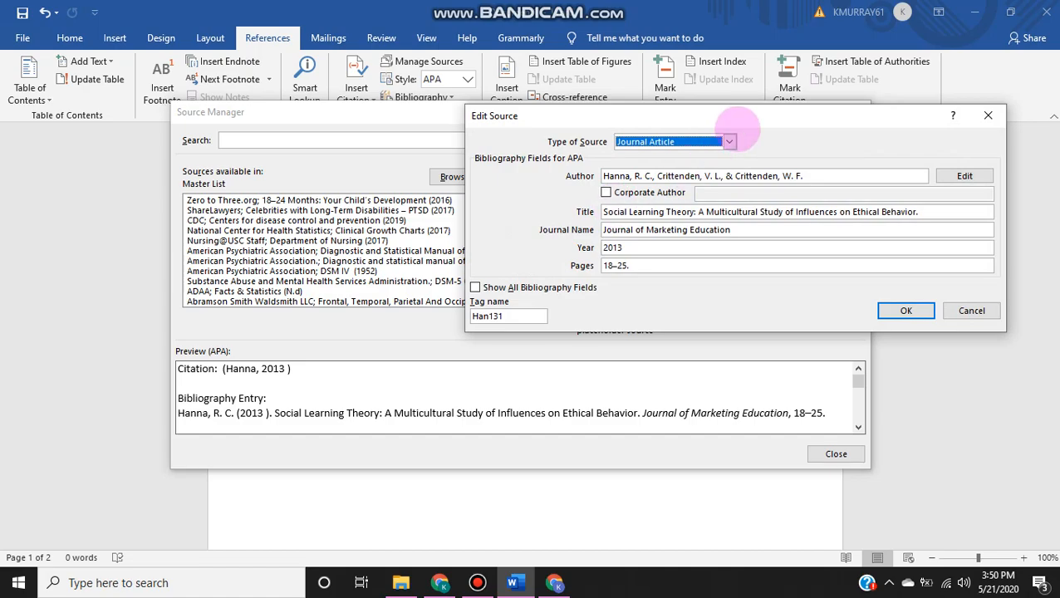
{"action": "left_click_drag", "start_coordinate": [735, 124], "coordinate": [694, 136]}
{"action": "left_click", "coordinate": [688, 155]}
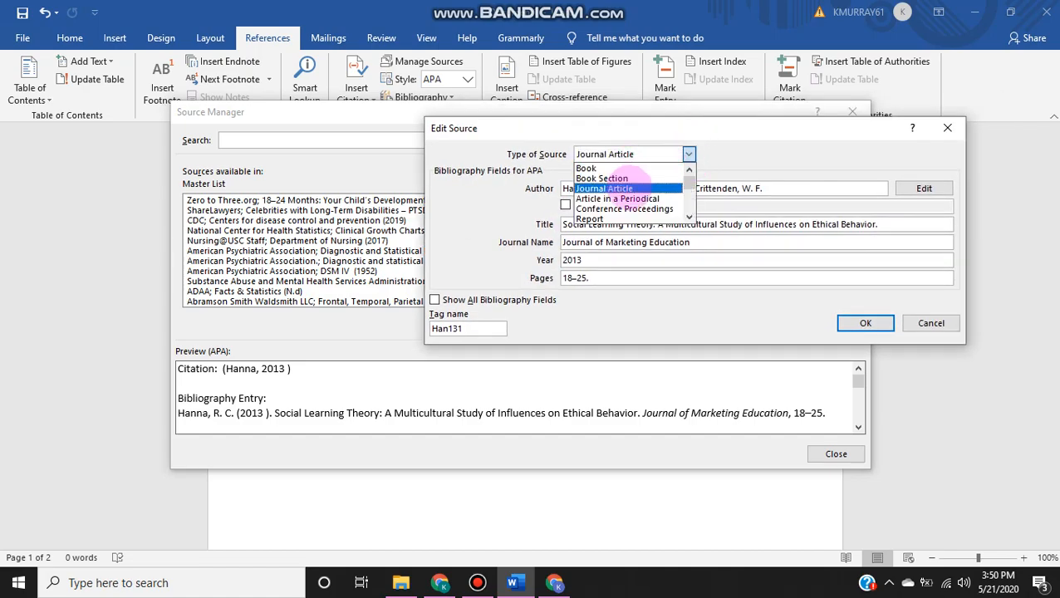
{"action": "left_click", "coordinate": [719, 299]}
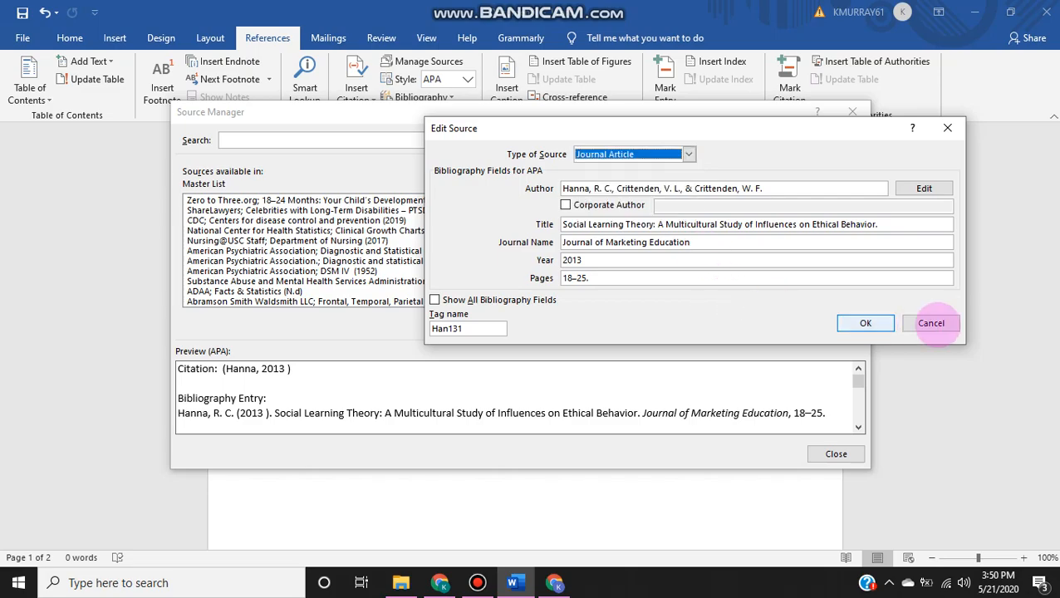
{"action": "left_click", "coordinate": [931, 323]}
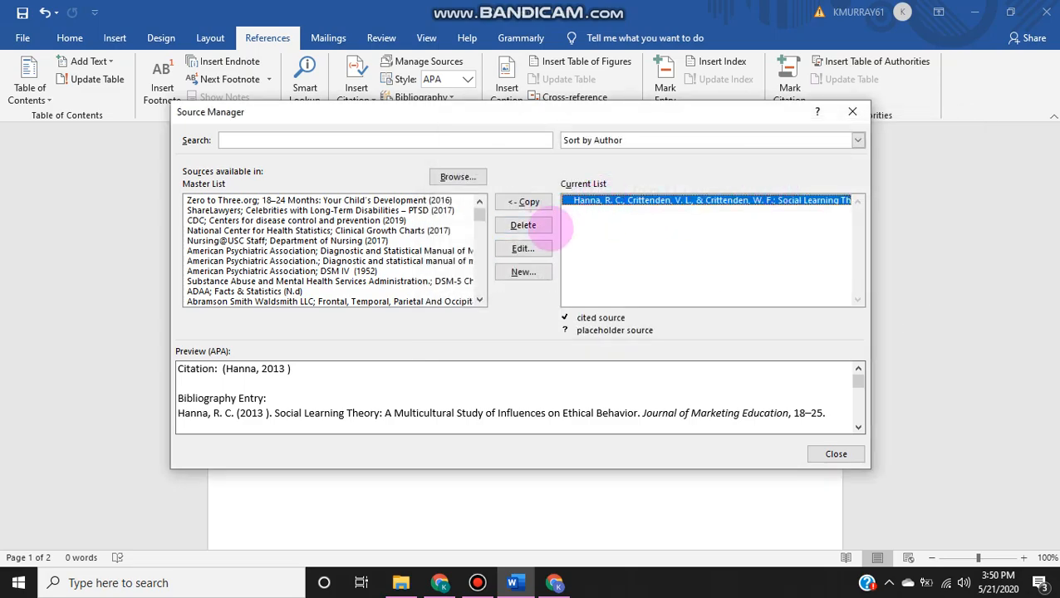
Step: Delete the journal article source from the Source Manager's current list
{"action": "left_click", "coordinate": [523, 225]}
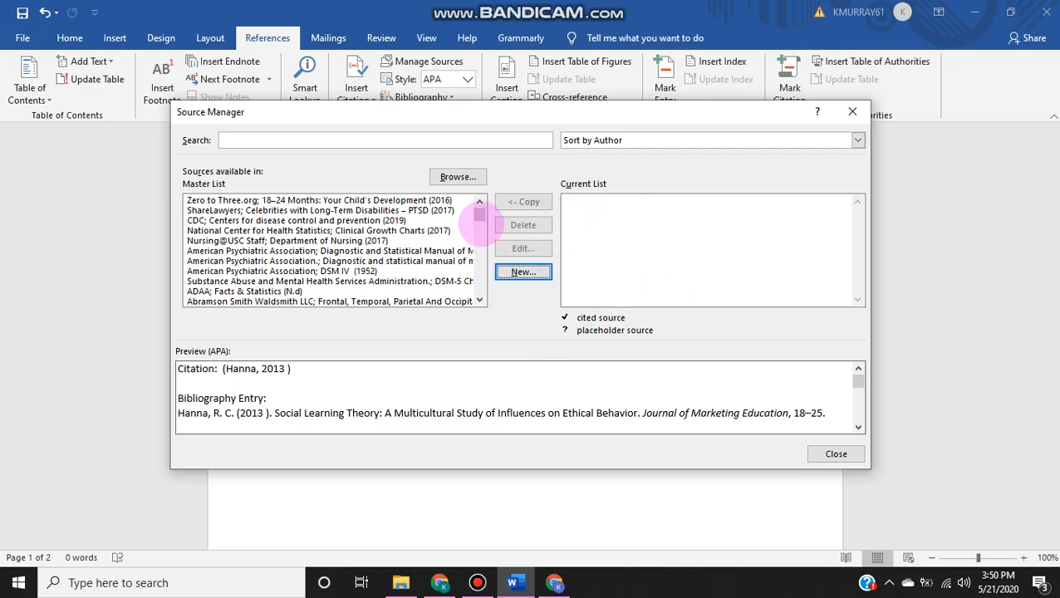
{"action": "mouse_move", "coordinate": [479, 214]}
{"action": "left_mouse_down"}
{"action": "mouse_move", "coordinate": [480, 286]}
{"action": "mouse_move", "coordinate": [480, 208]}
{"action": "left_mouse_up"}
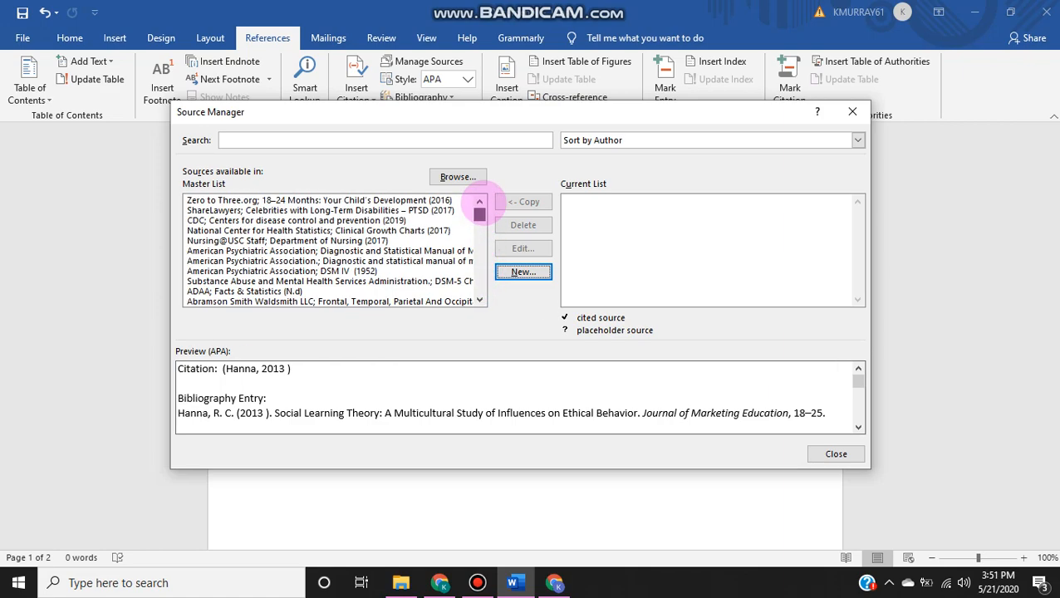